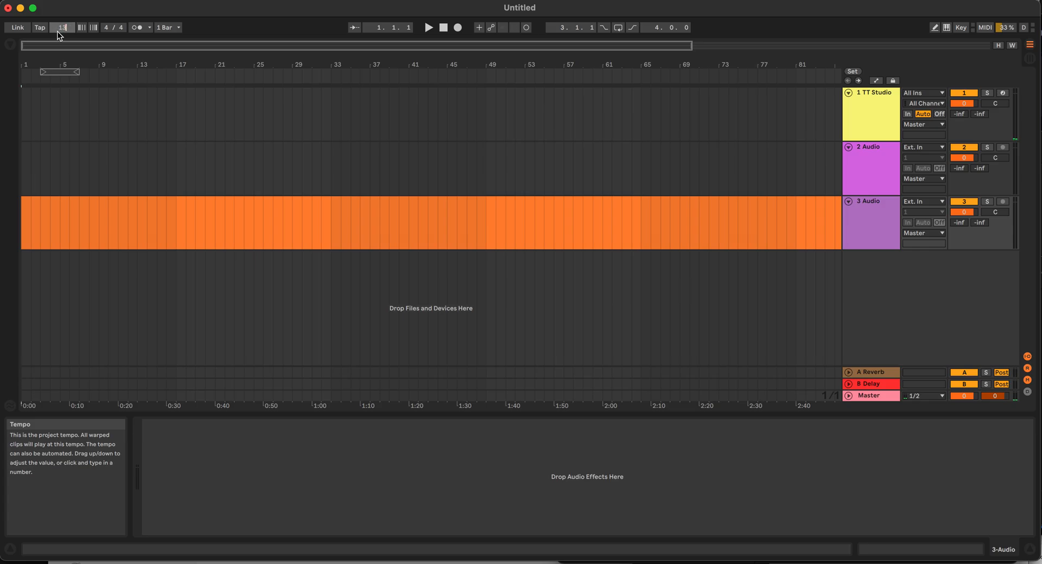
- Set the tempo to 137 BPM and import TTT81.1-Rec1_NoDrums_137bpm.wav from Finder onto a new audio track, starting at bar 1
key(Return)
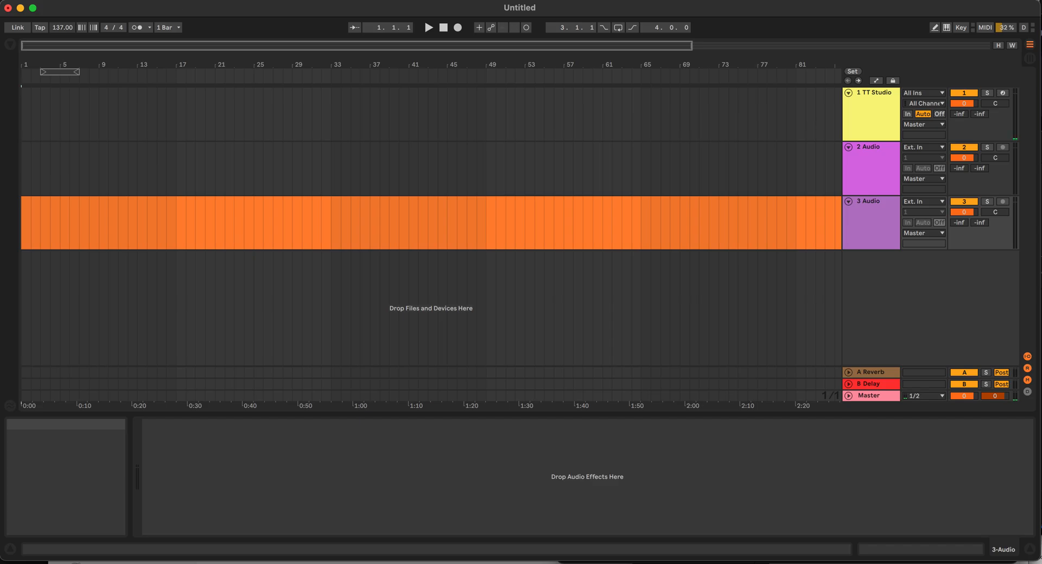
key(super+Tab)
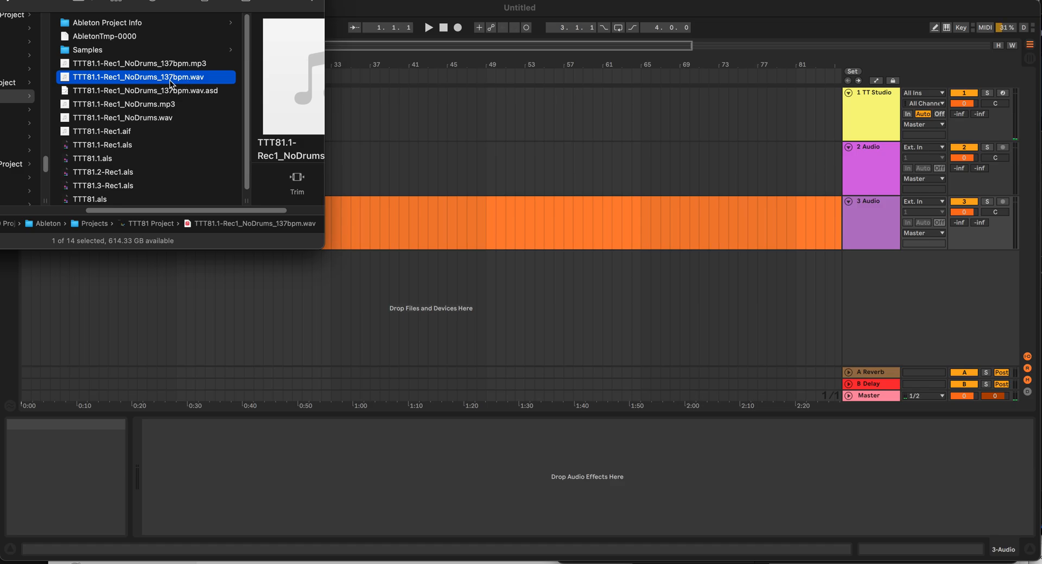
drag(158, 79, 103, 275)
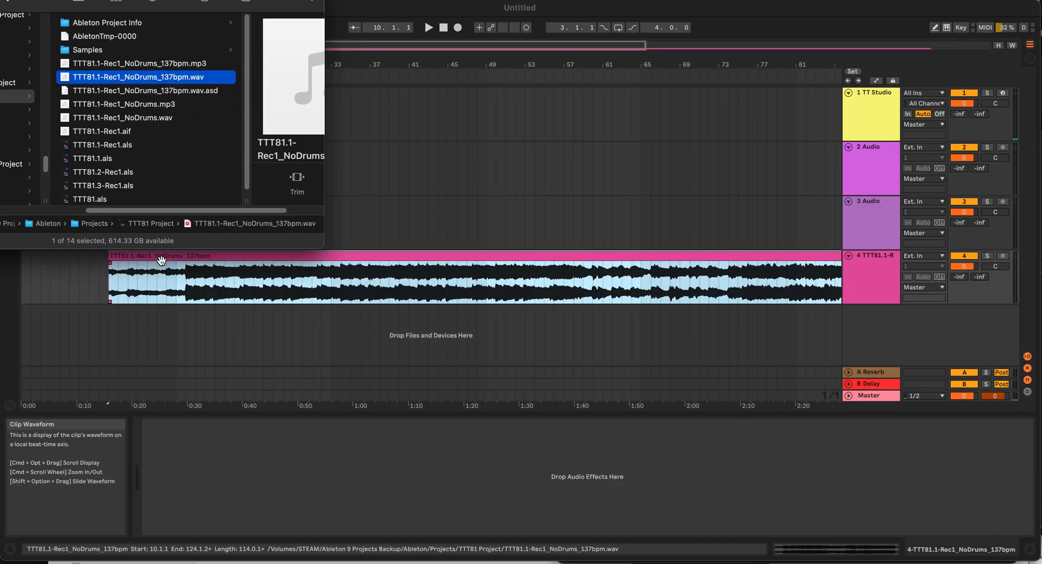
click(200, 318)
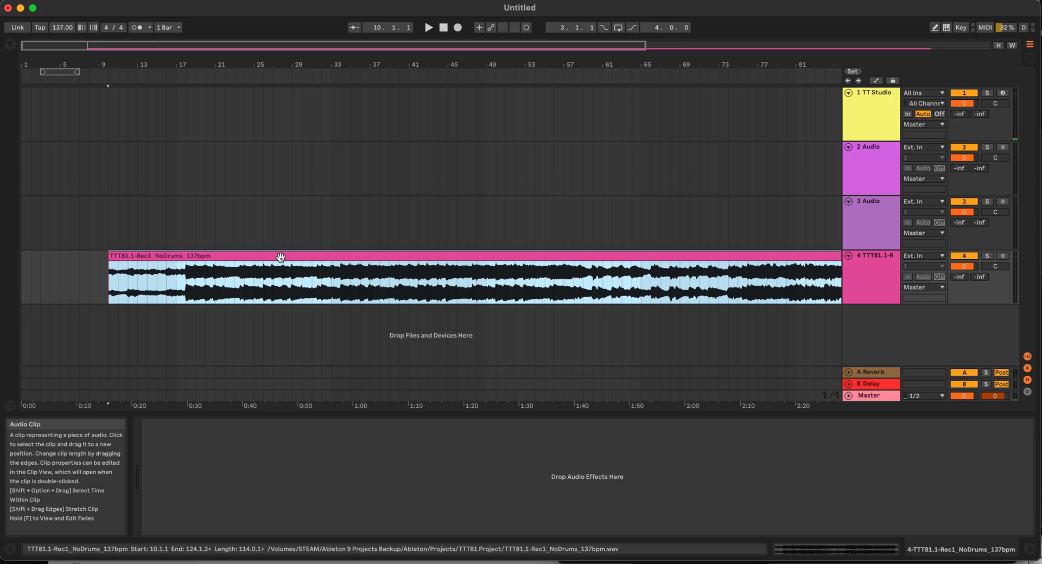
drag(279, 257, 174, 256)
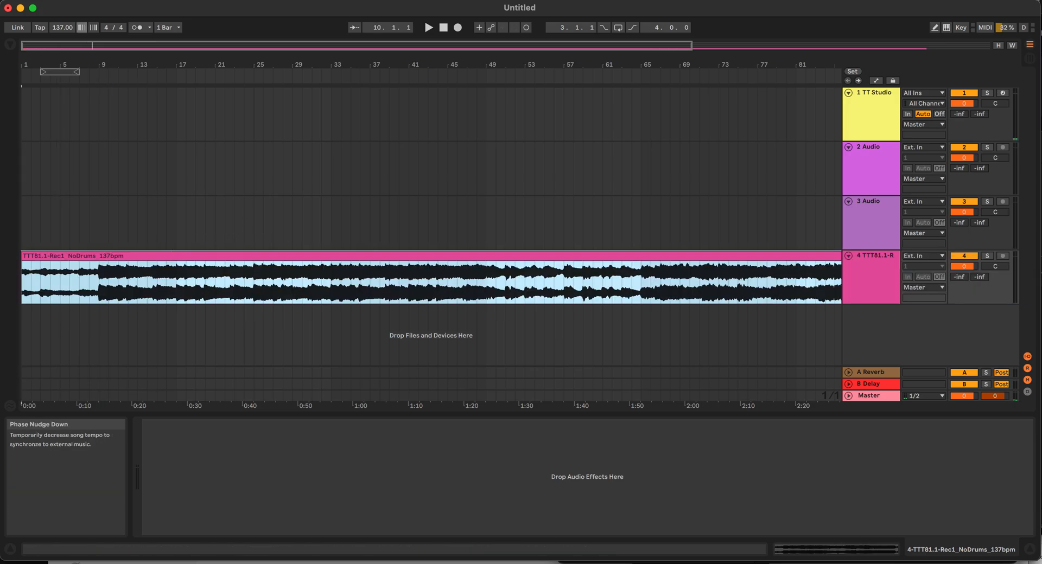
click(1, 0)
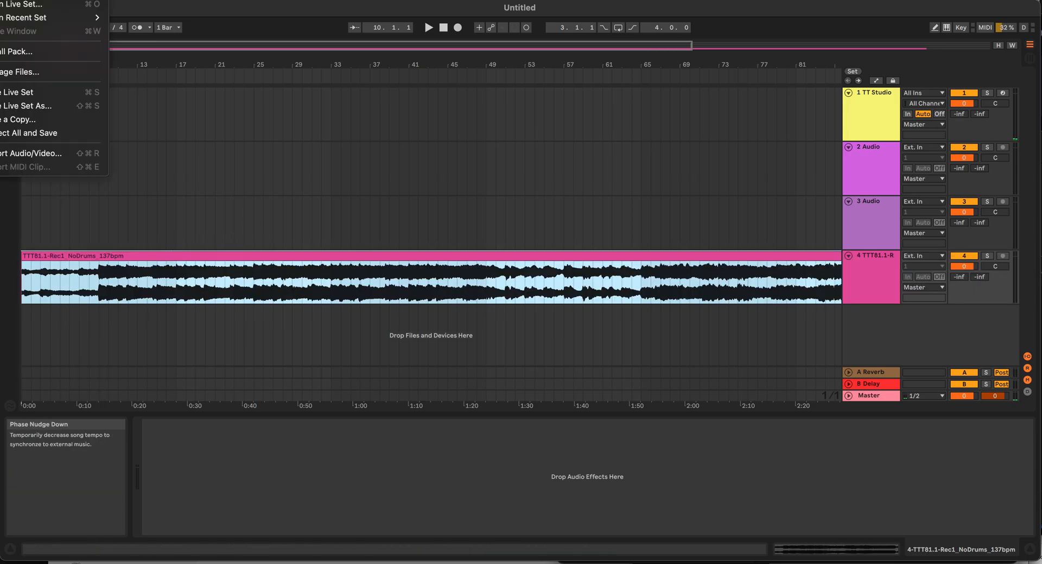
mouse_move(46, 0)
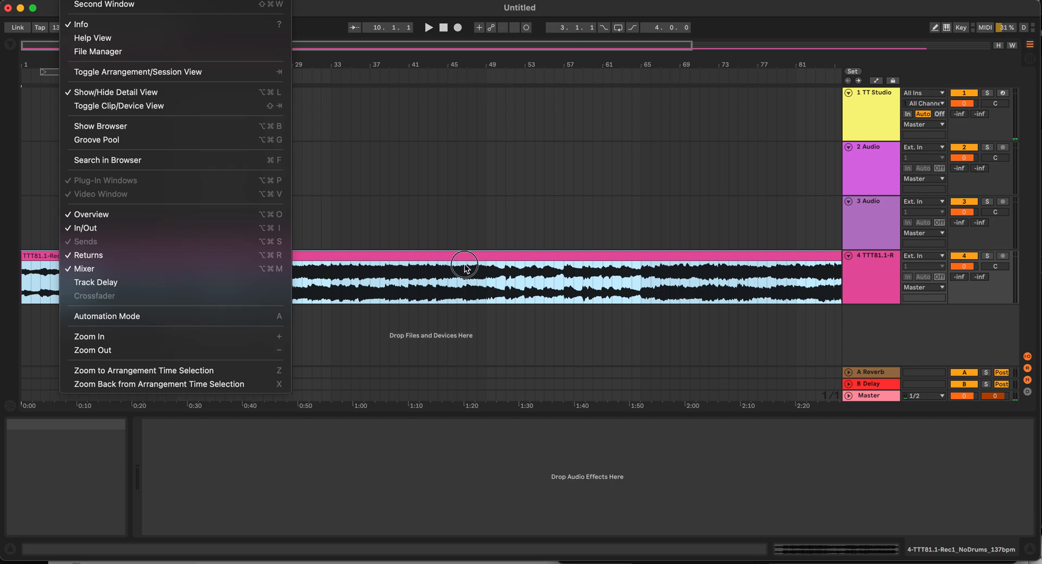
click(465, 267)
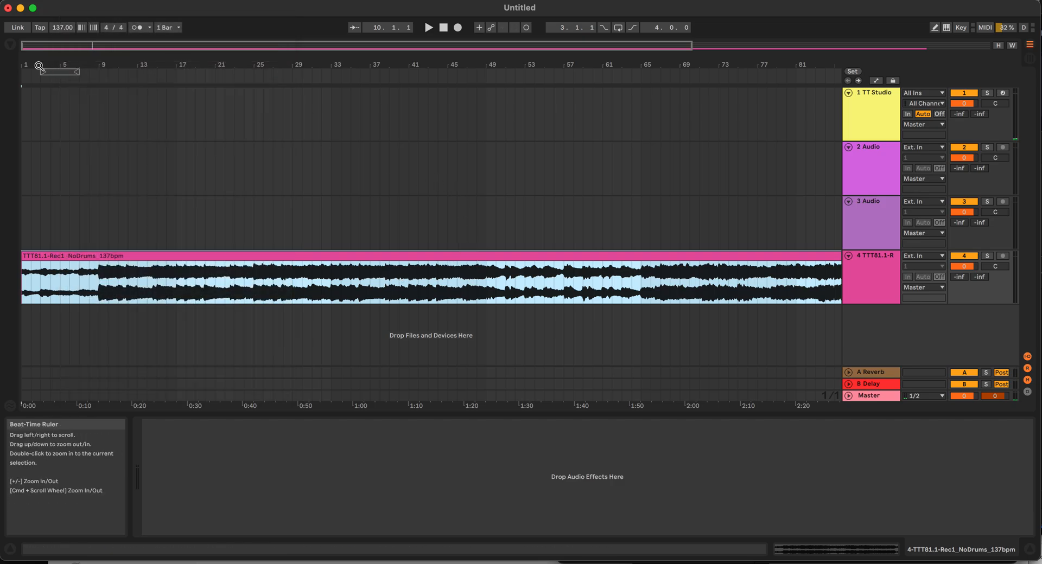
- Look through the browser, including the Add Folder dialog and the Synth Lead presets under Sounds, and hide the browser again
click(12, 44)
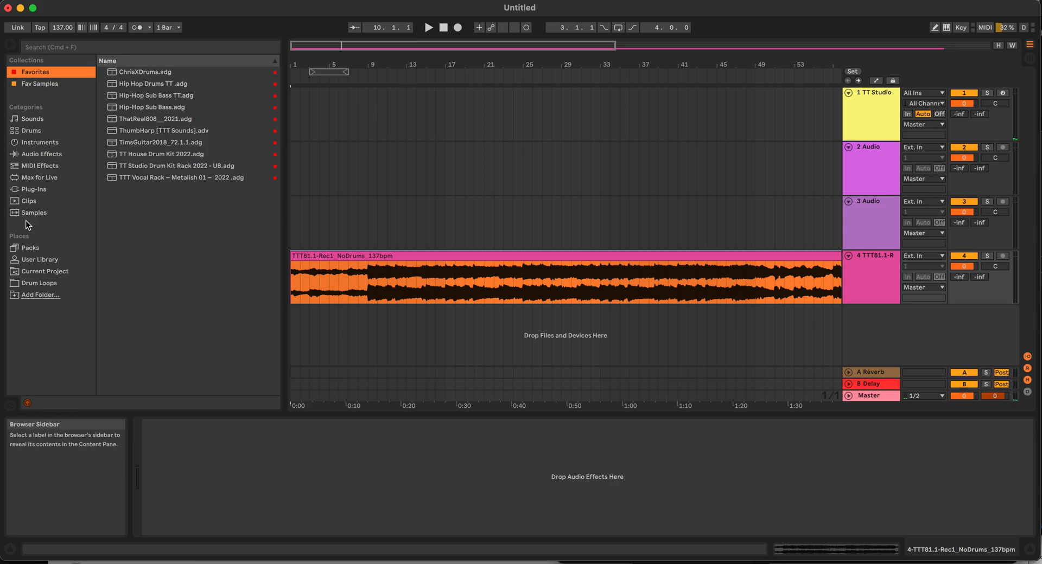
click(40, 295)
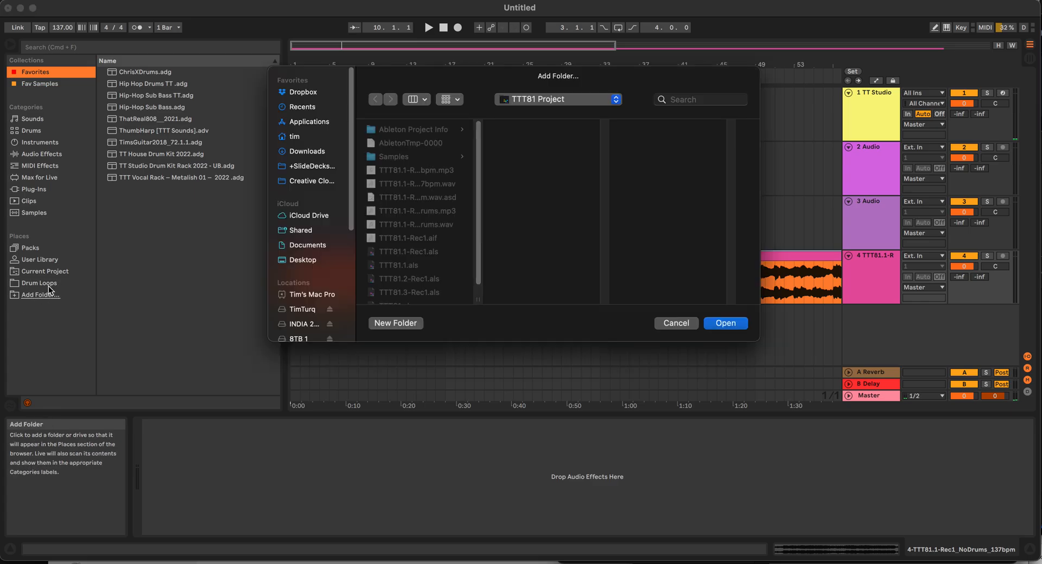
click(673, 324)
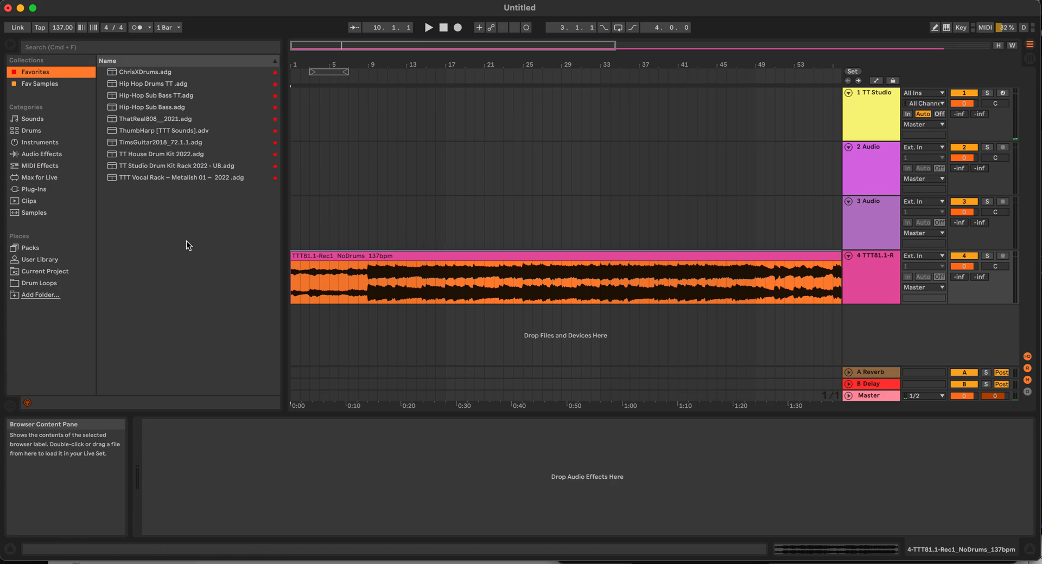
click(31, 153)
click(32, 119)
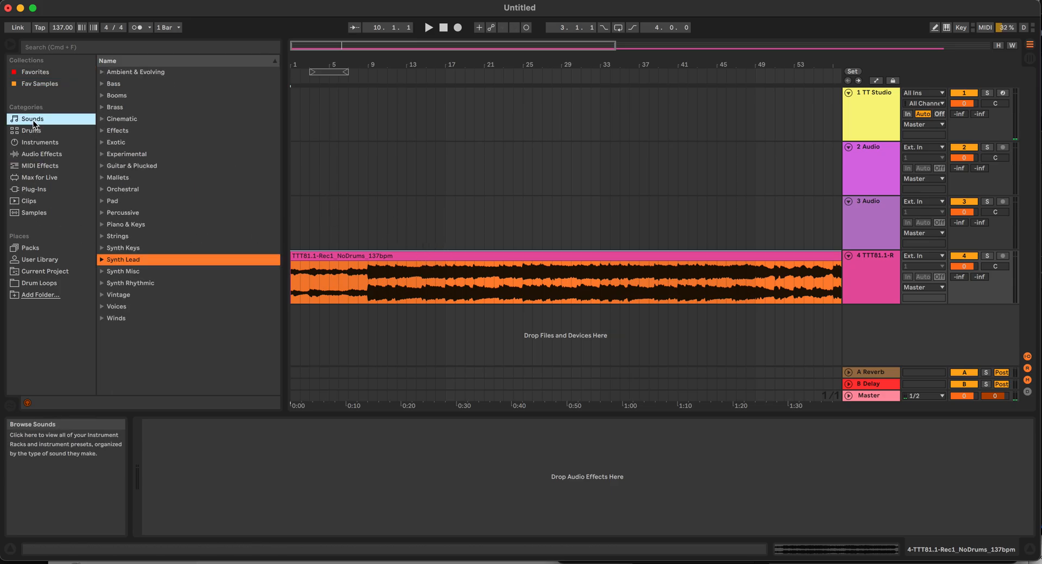
click(101, 260)
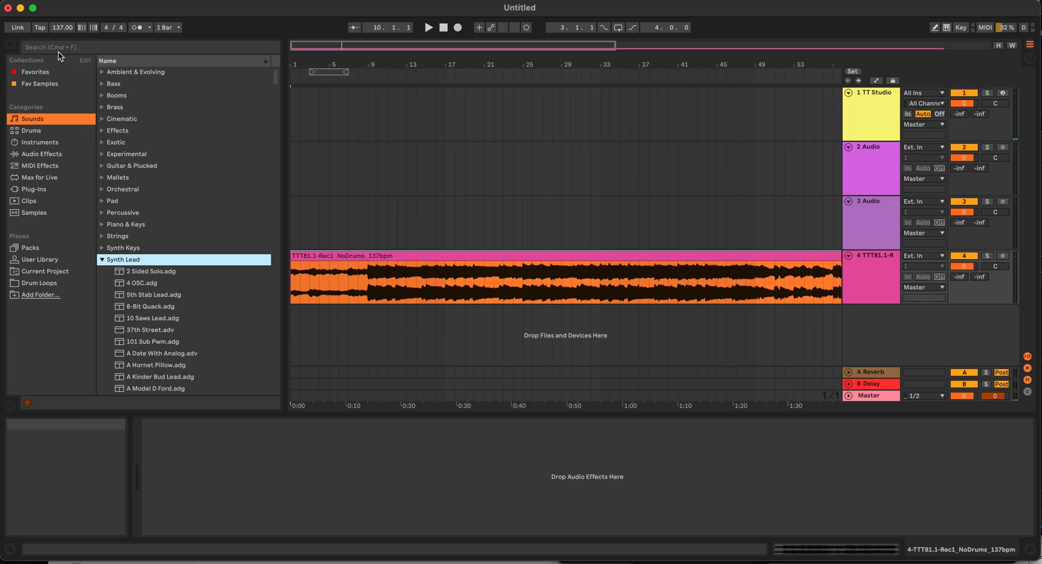
click(11, 46)
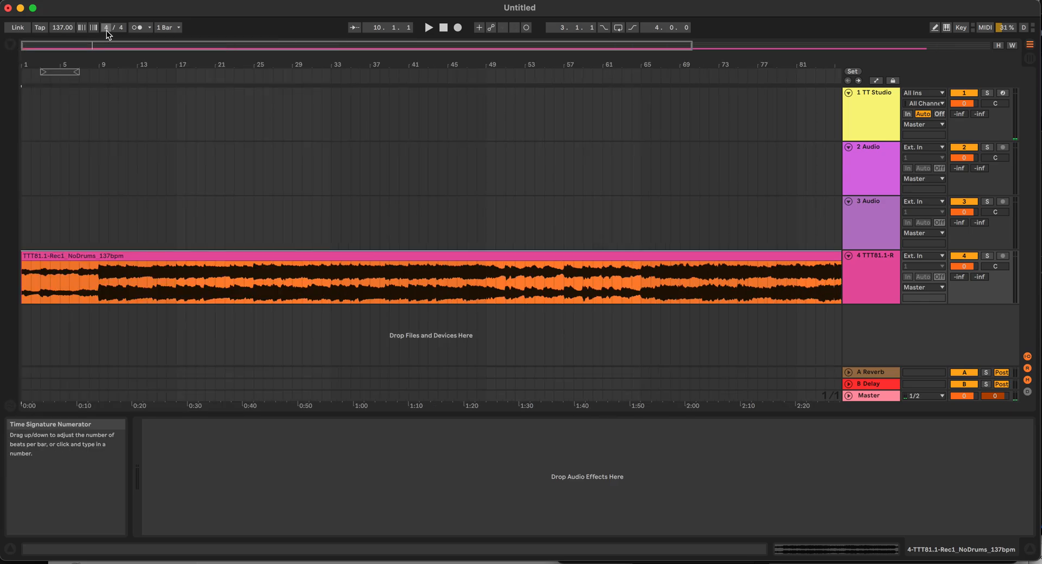
- Select the TTT81.1-Rec1_NoDrums_137bpm clip on track 4 and show its Clip View
click(141, 258)
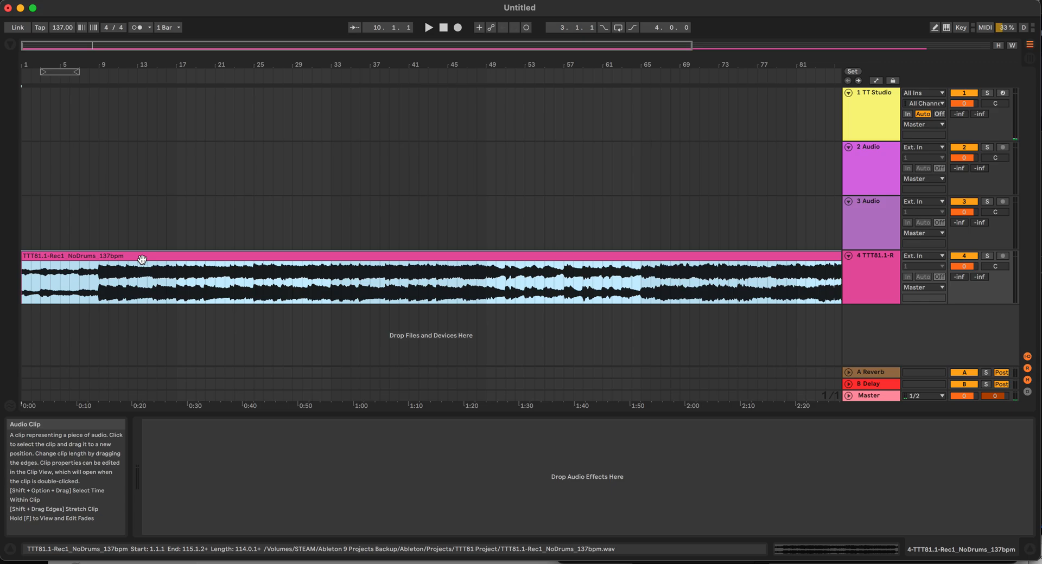
mouse_move(142, 259)
mouse_down()
mouse_move(175, 262)
mouse_move(142, 260)
mouse_up()
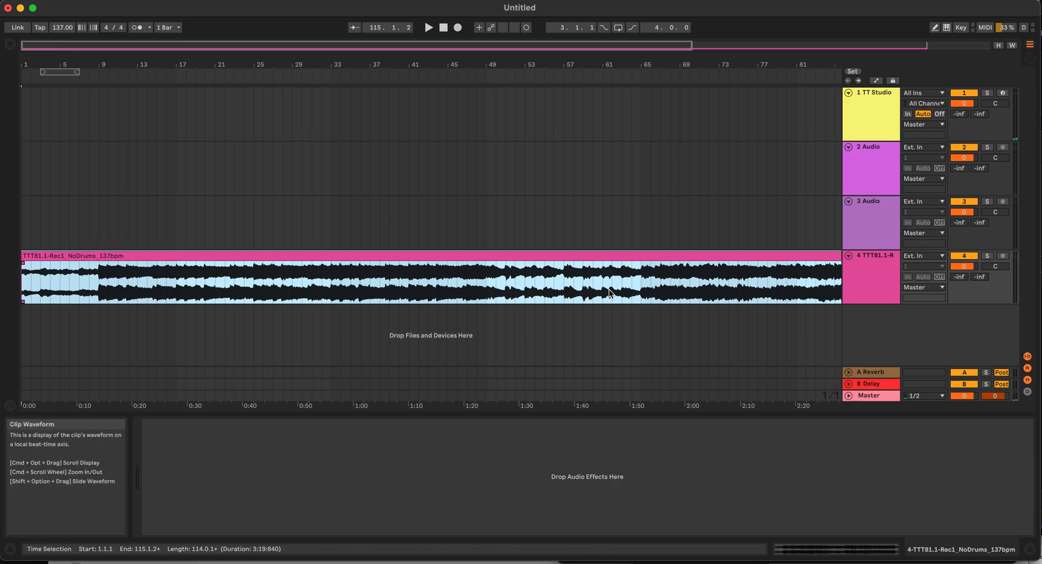
click(866, 274)
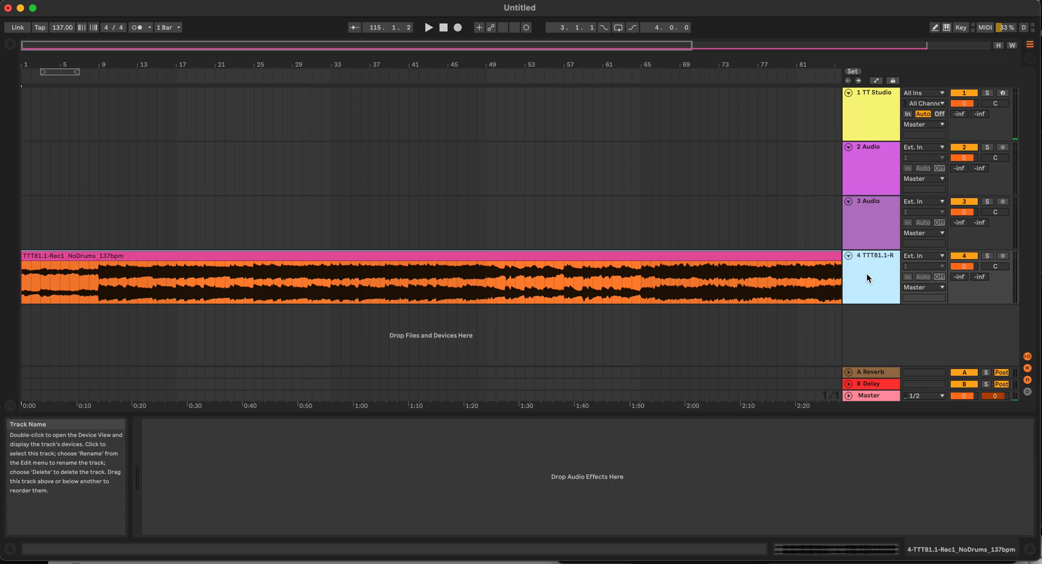
click(694, 255)
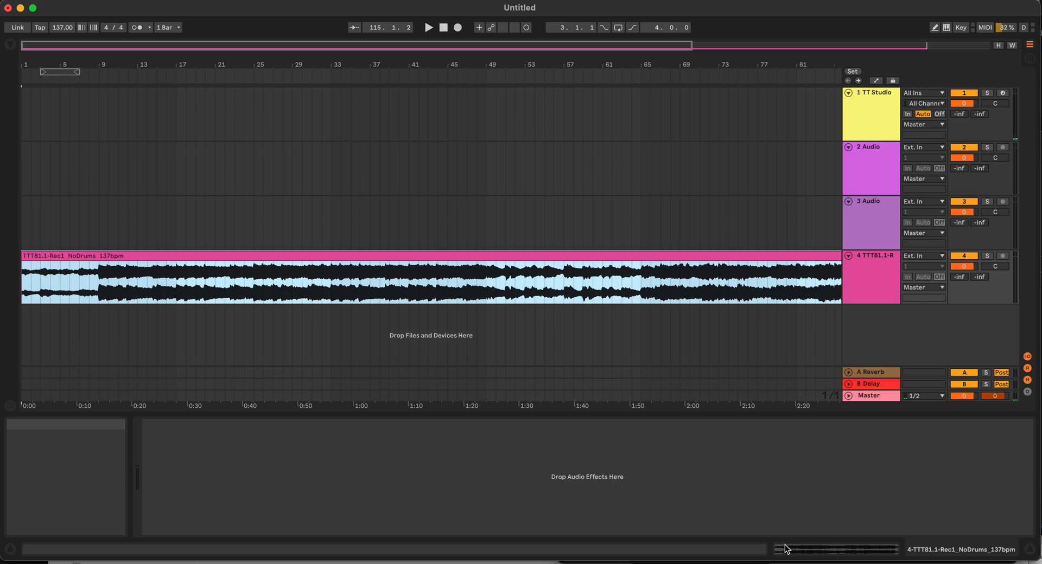
click(881, 551)
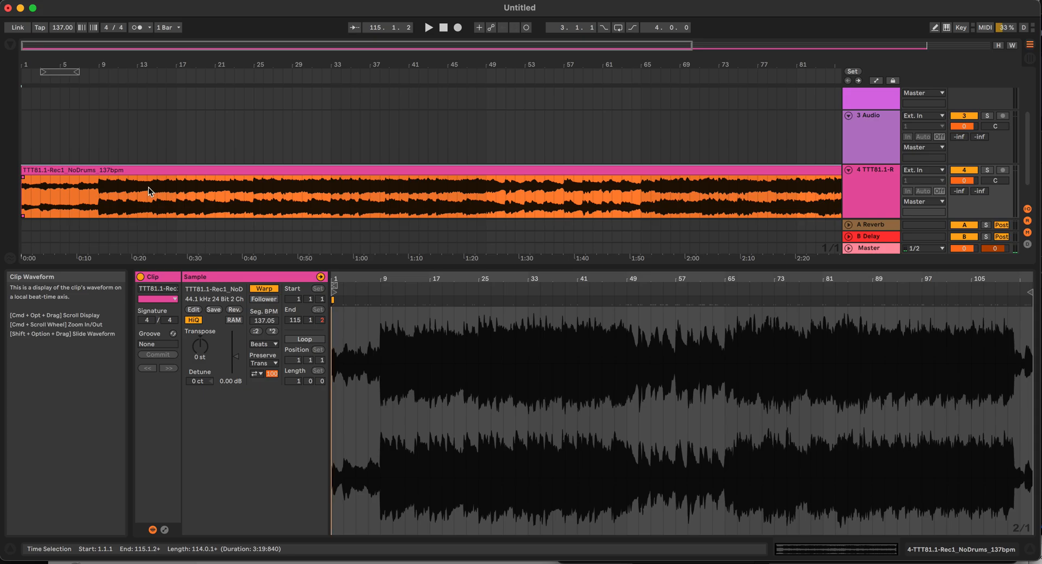
- Play the clip from bar 7, try transposing it to 5 semitones, and reset the transposition to 0
click(77, 197)
key(space)
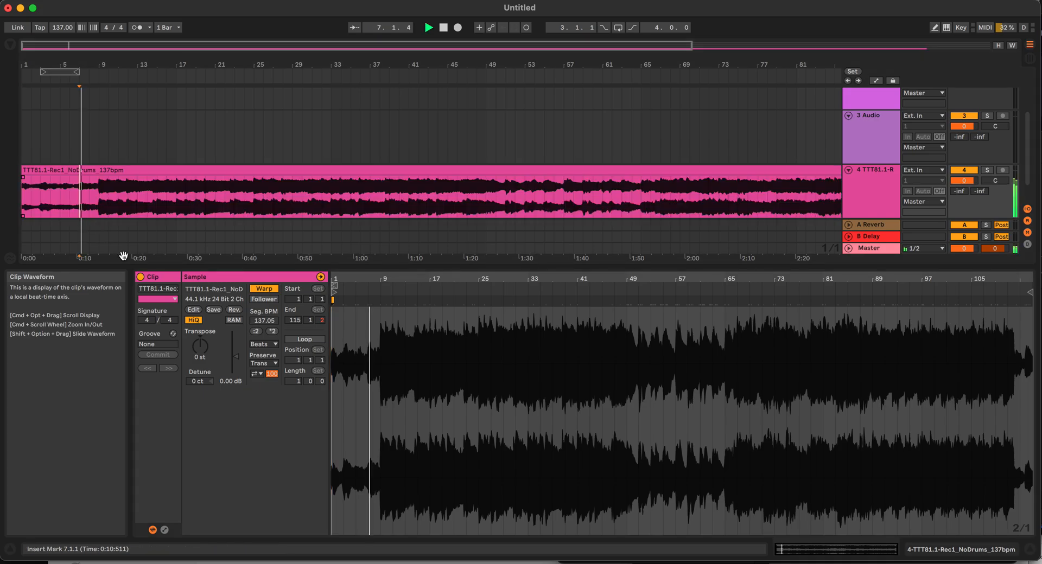
mouse_move(200, 338)
mouse_down()
mouse_move(200, 350)
mouse_move(204, 325)
mouse_move(204, 355)
mouse_move(202, 341)
mouse_up()
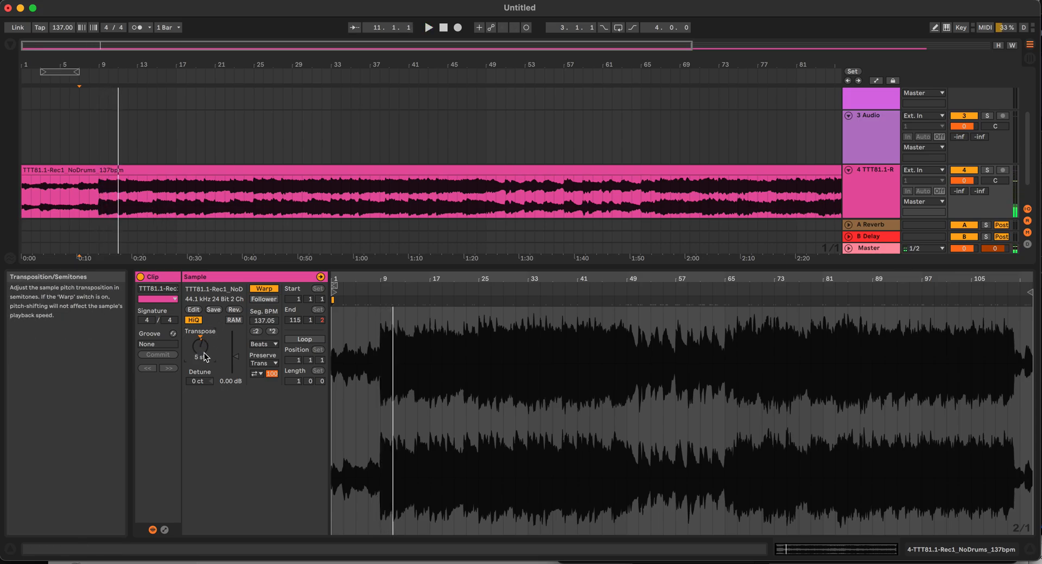
key(Delete)
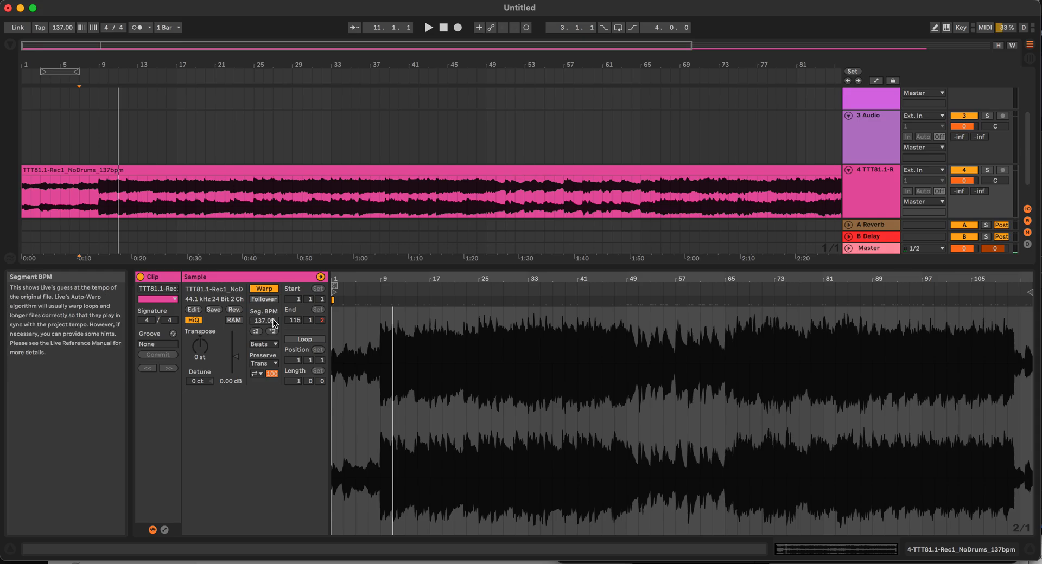
- Keep the clip's warp mode on Beats and turn Warp off and back on
click(275, 344)
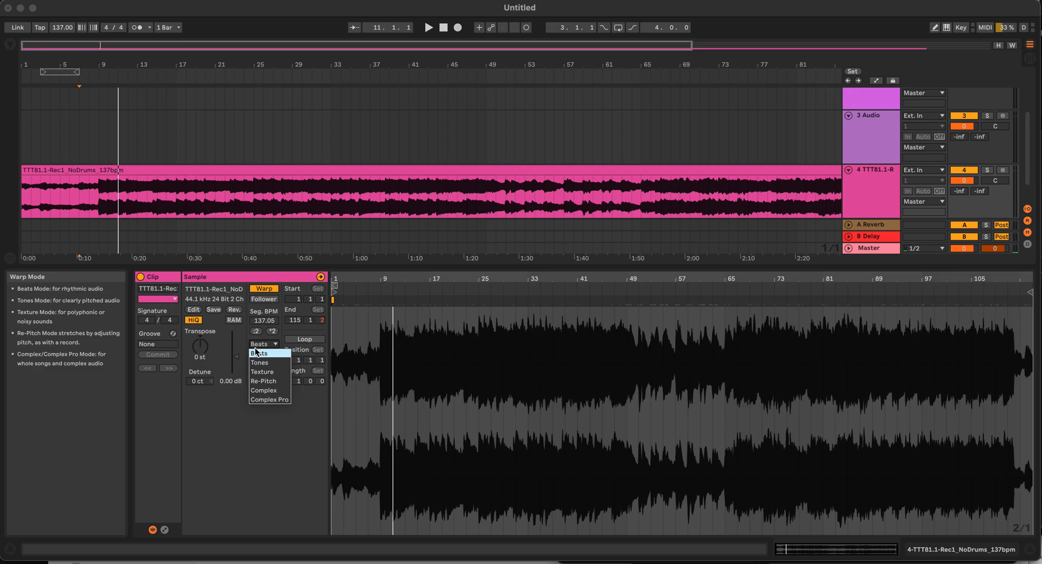
click(259, 353)
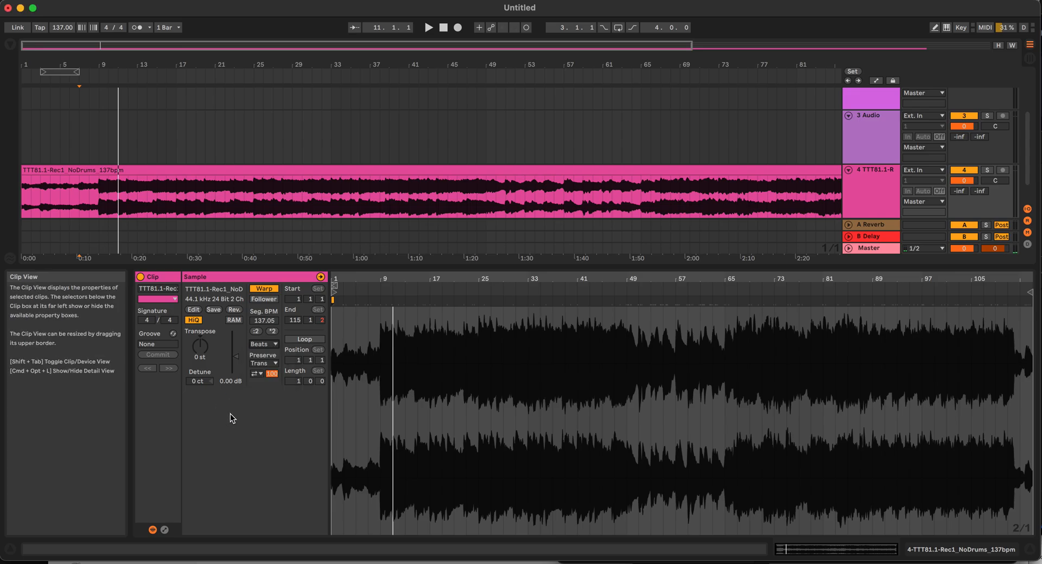
click(265, 288)
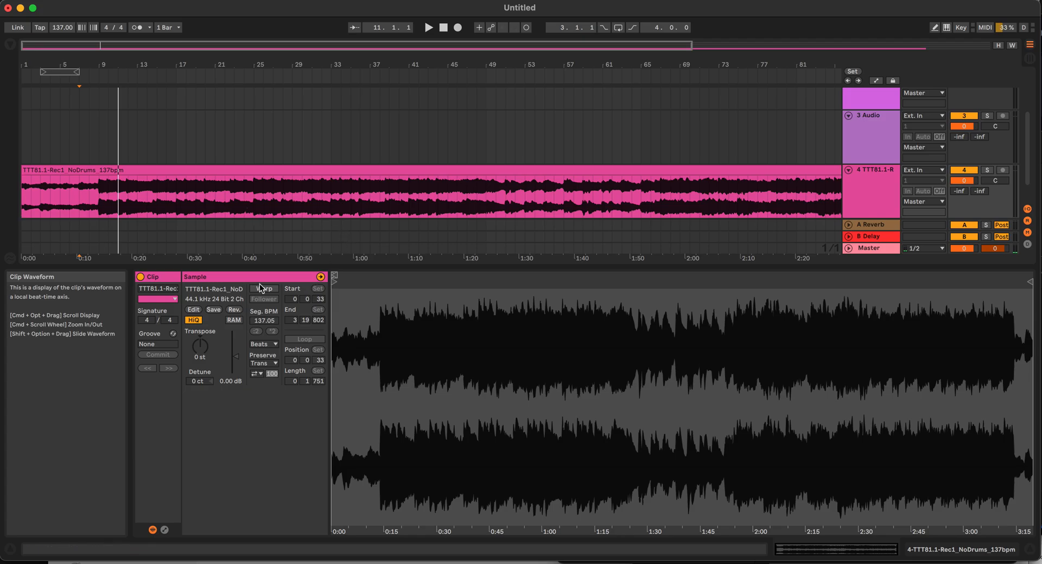
click(269, 287)
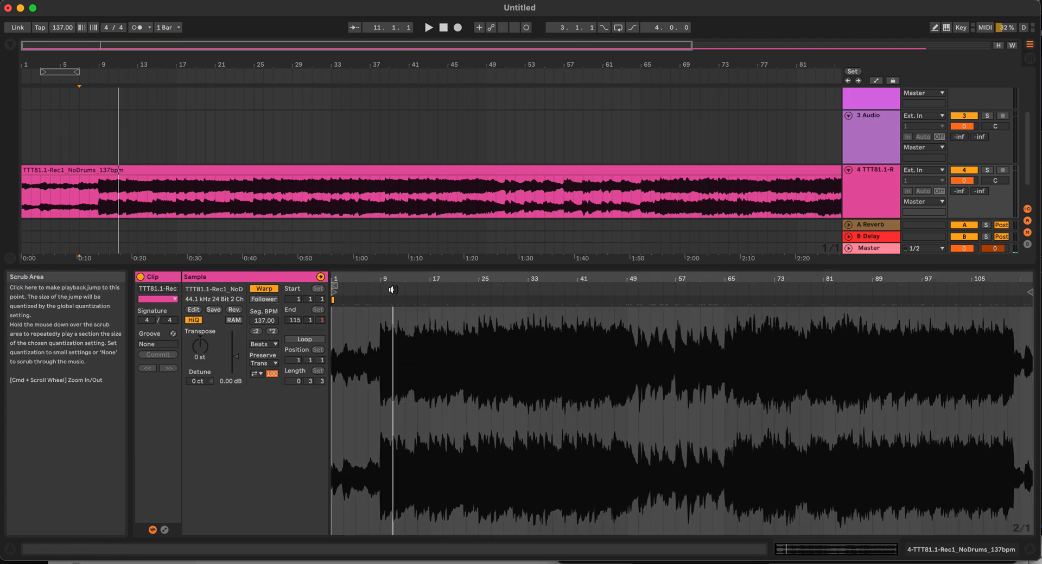
- Examine the waveform around bar 9 and play from there to check how the loud section's start aligns with the grid
drag(382, 279, 381, 439)
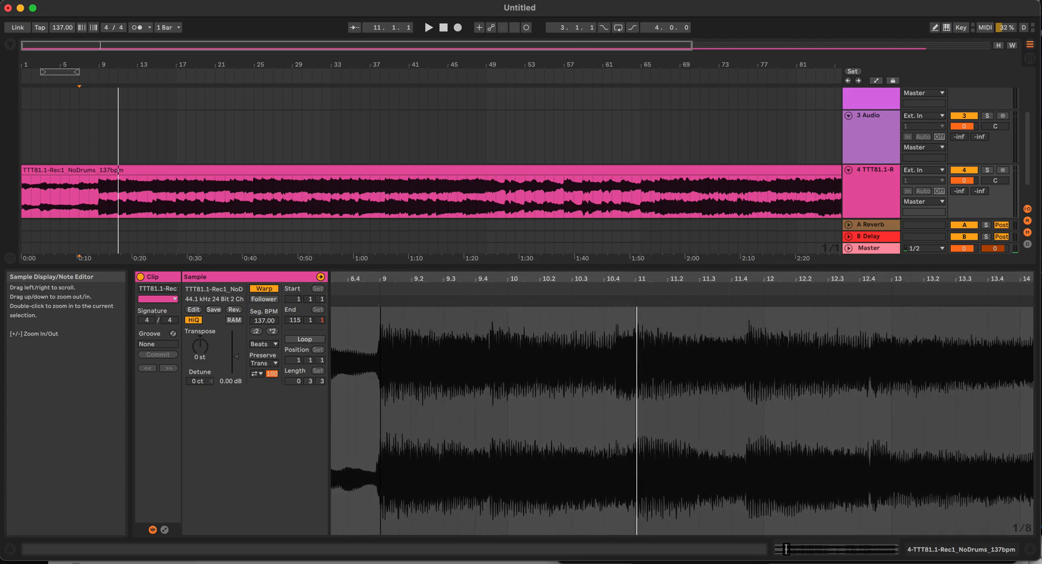
scroll(464, 367, right, 3)
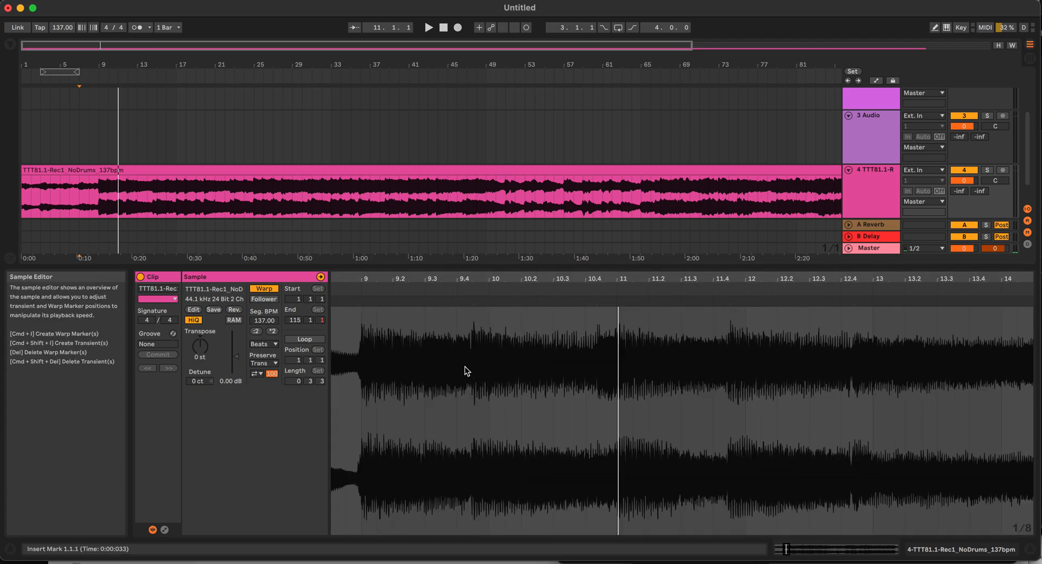
scroll(464, 366, left, 10)
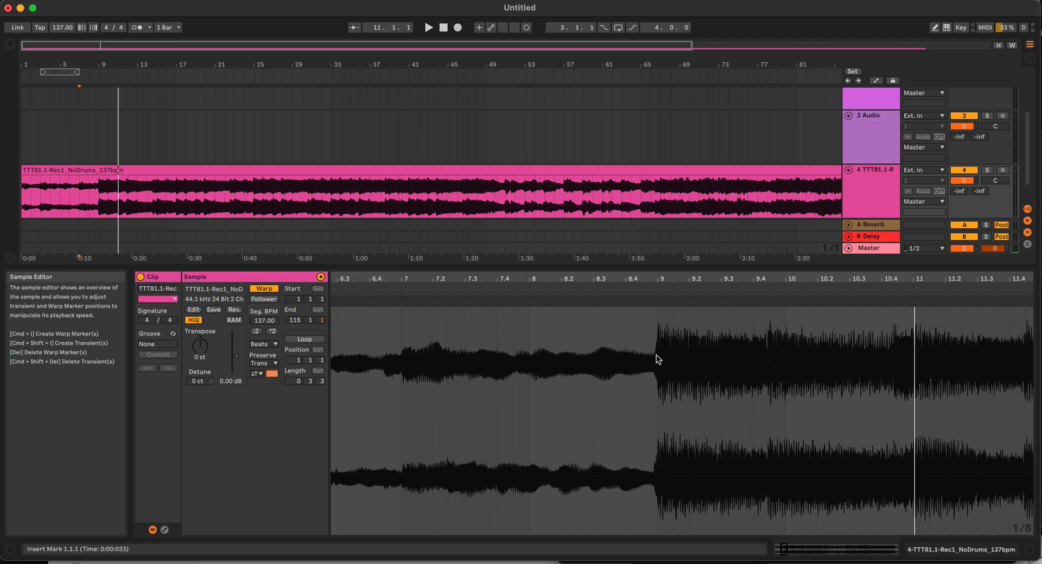
scroll(654, 334, right, 4)
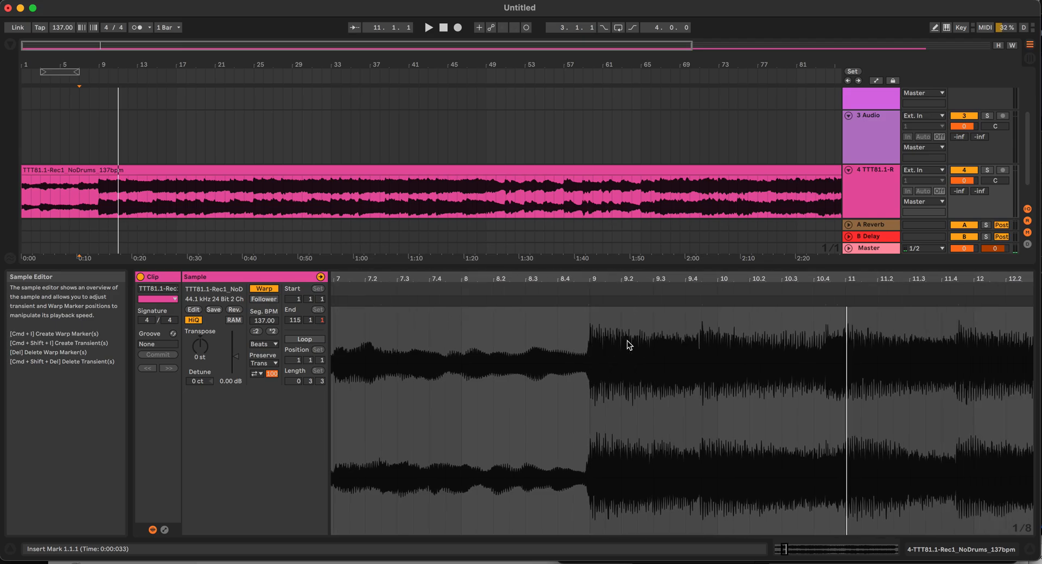
click(589, 287)
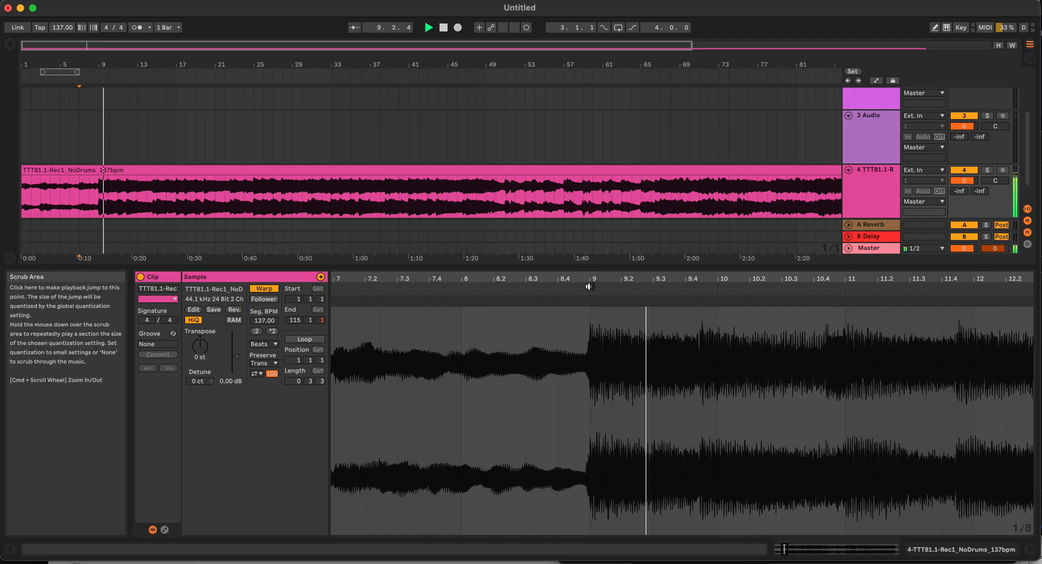
click(716, 286)
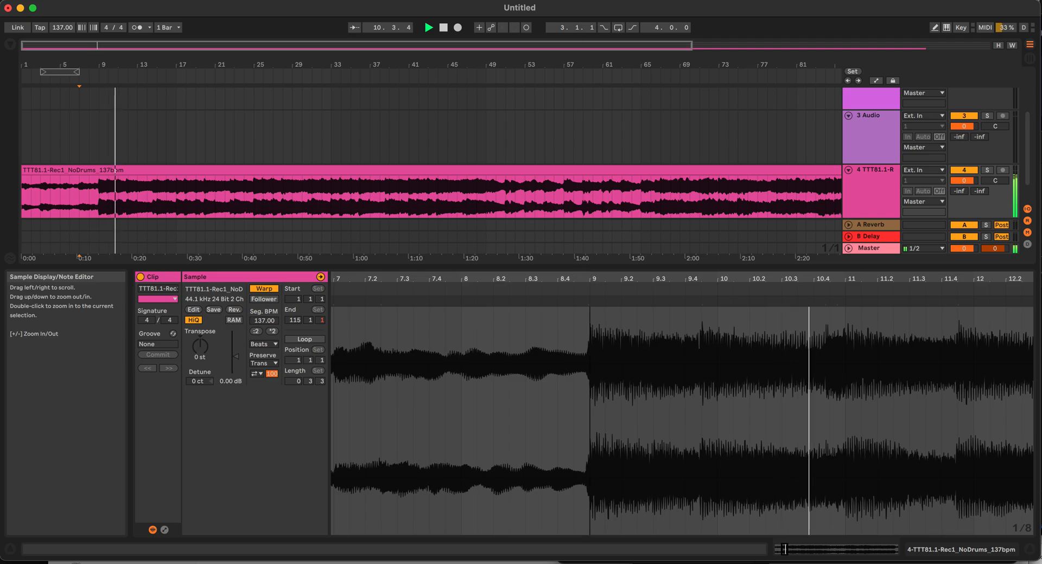
drag(591, 282, 588, 253)
key(space)
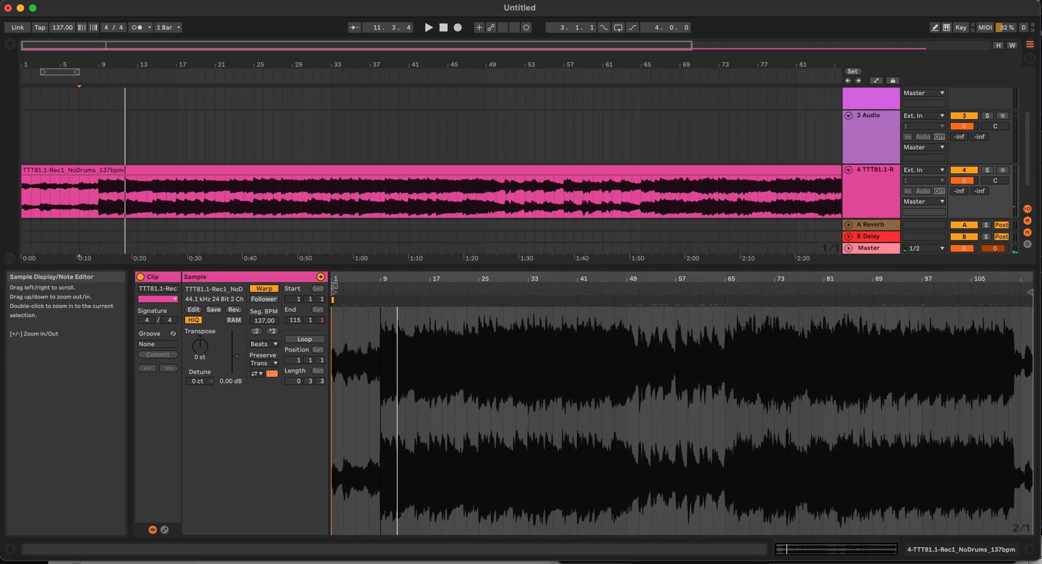
- Set the TTT81.1-Rec1_NoDrums_137bpm clip's warp mode to Complex and hide the Clip View
mouse_move(386, 281)
mouse_down()
mouse_move(386, 331)
mouse_move(385, 281)
mouse_up()
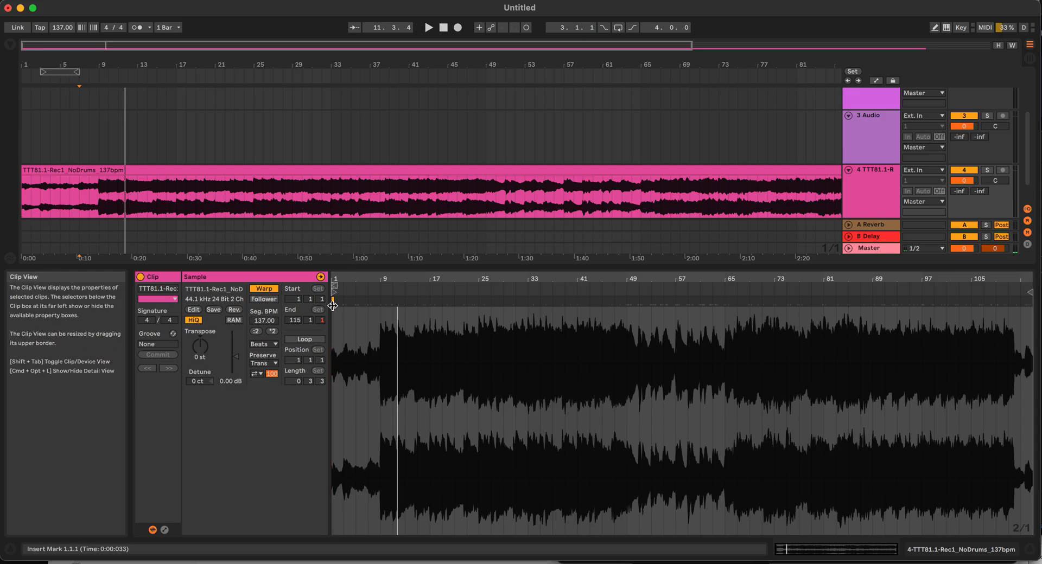
click(275, 344)
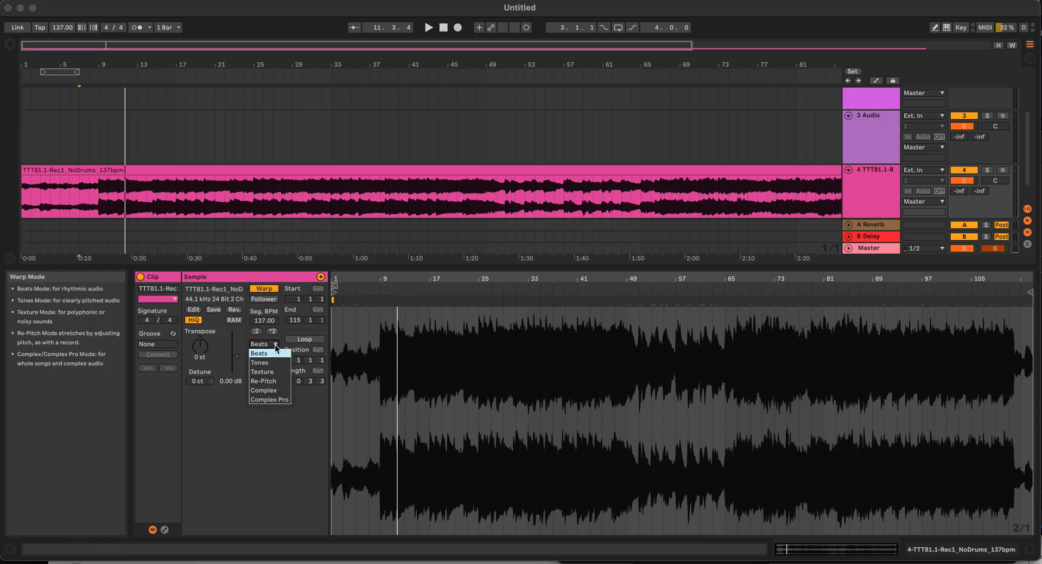
click(282, 392)
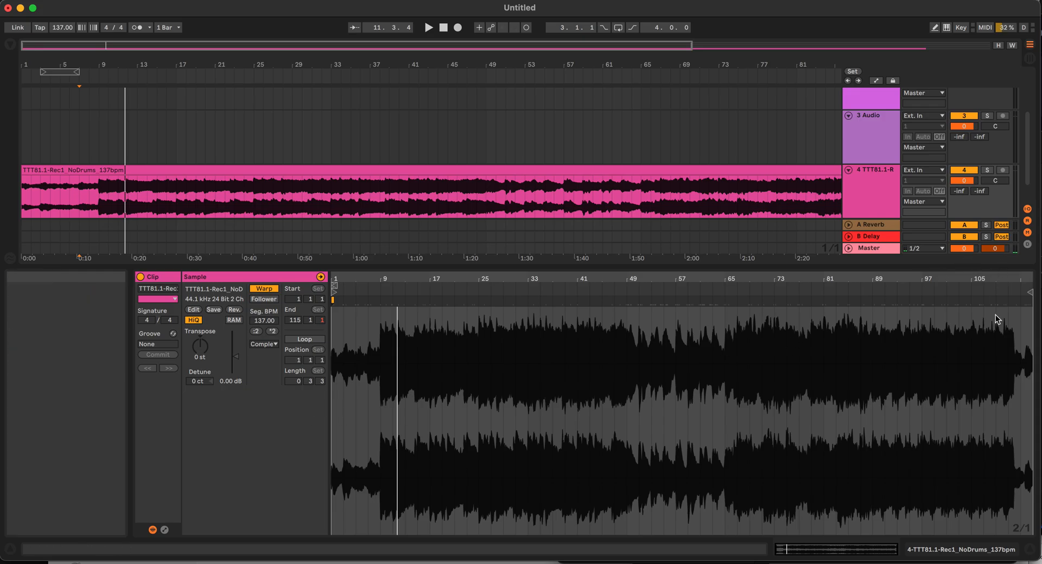
click(1029, 556)
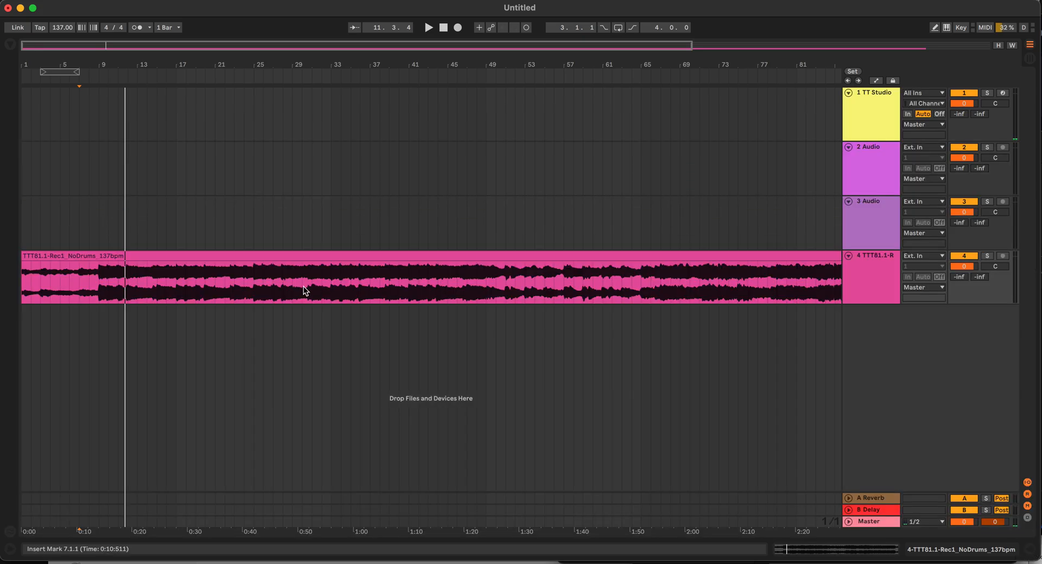
- Select the loop brace spanning bars 3 to 7, play briefly from its start and stop
click(28, 112)
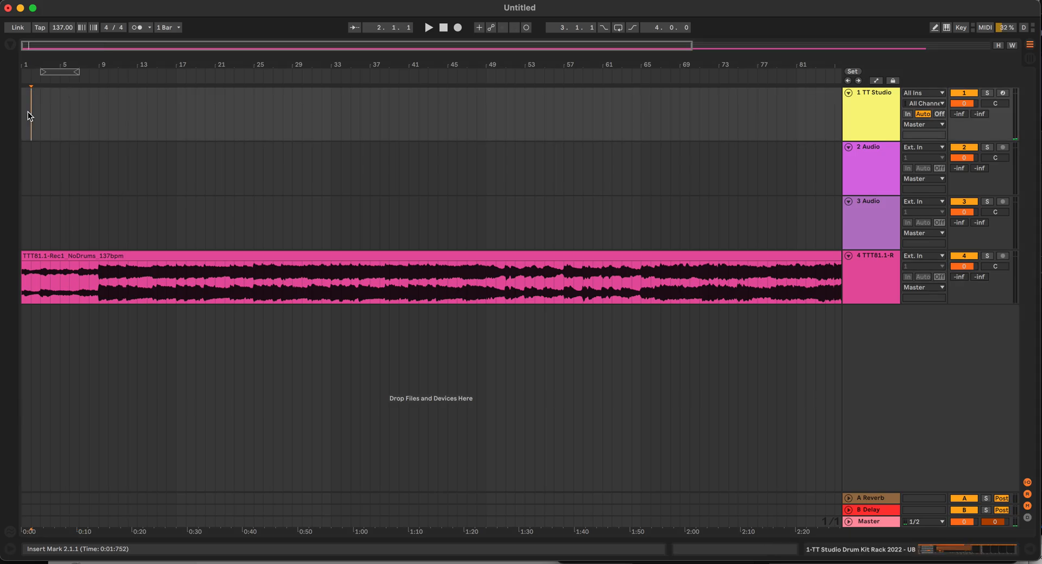
click(70, 71)
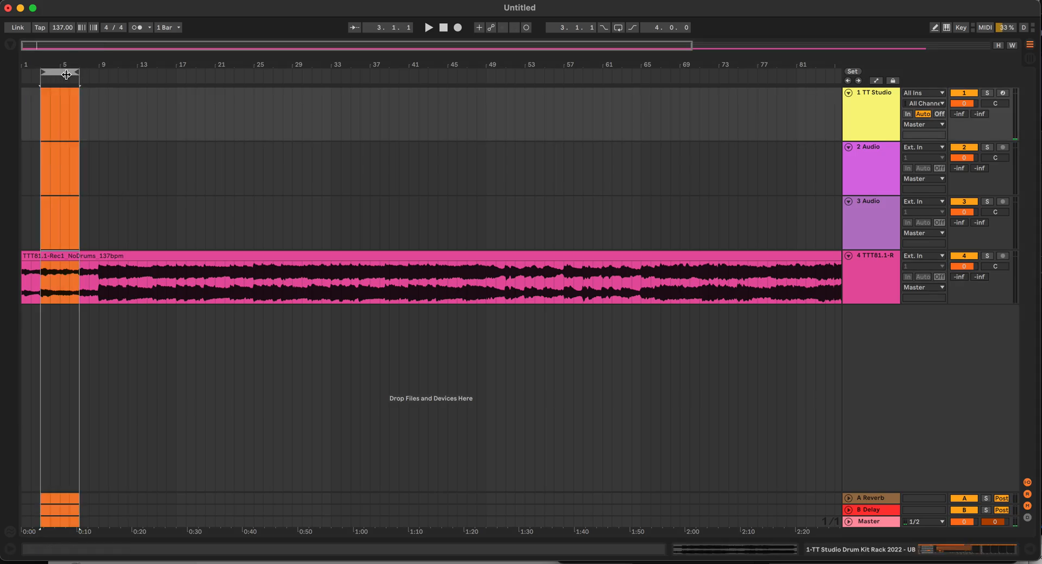
click(96, 108)
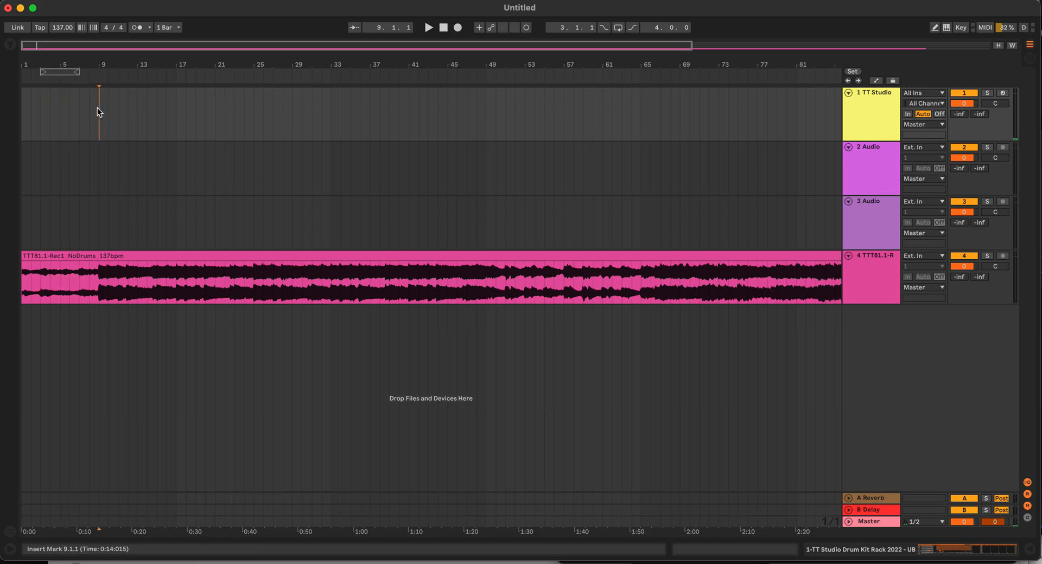
click(64, 79)
click(66, 73)
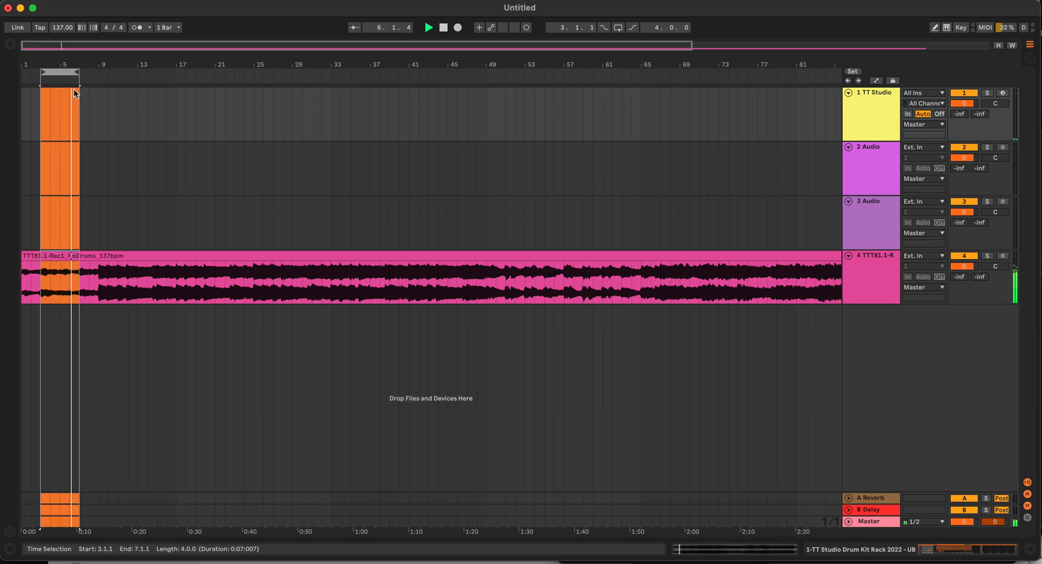
key(space)
click(96, 125)
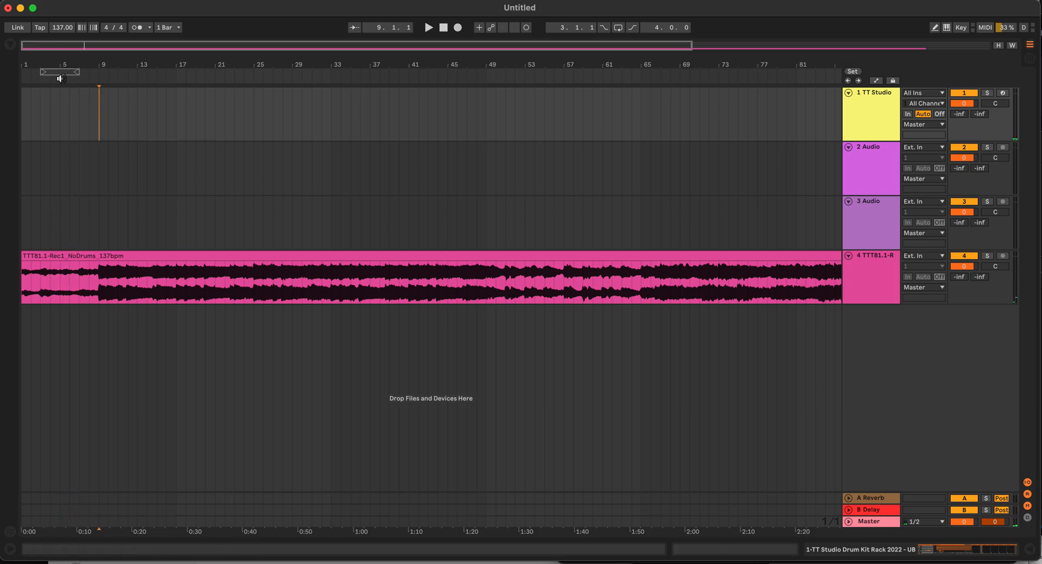
- Extend the loop brace to run from bar 1 to the clip's end at bar 115 and turn looping on
click(57, 73)
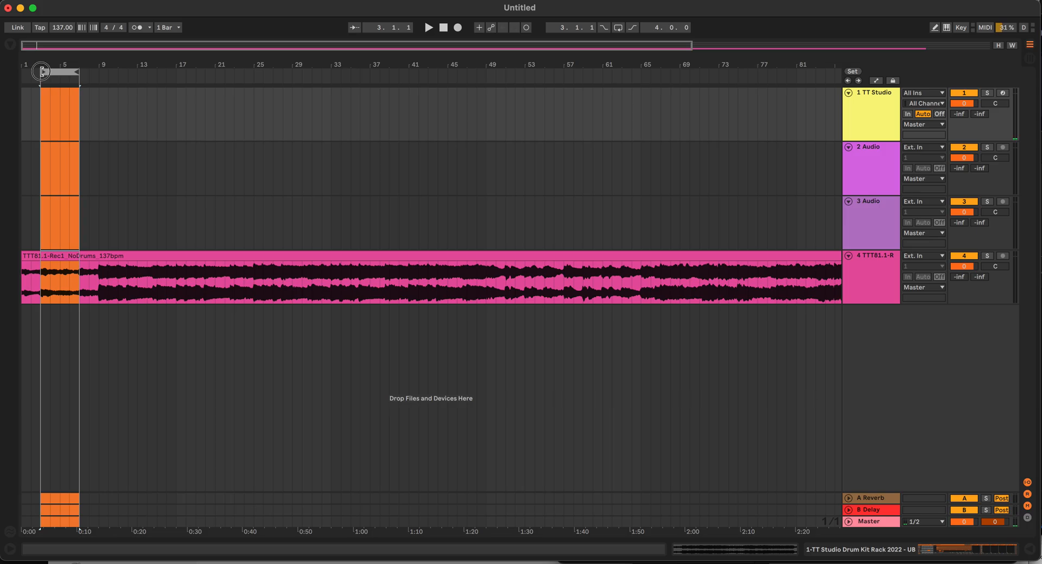
drag(41, 72, 21, 72)
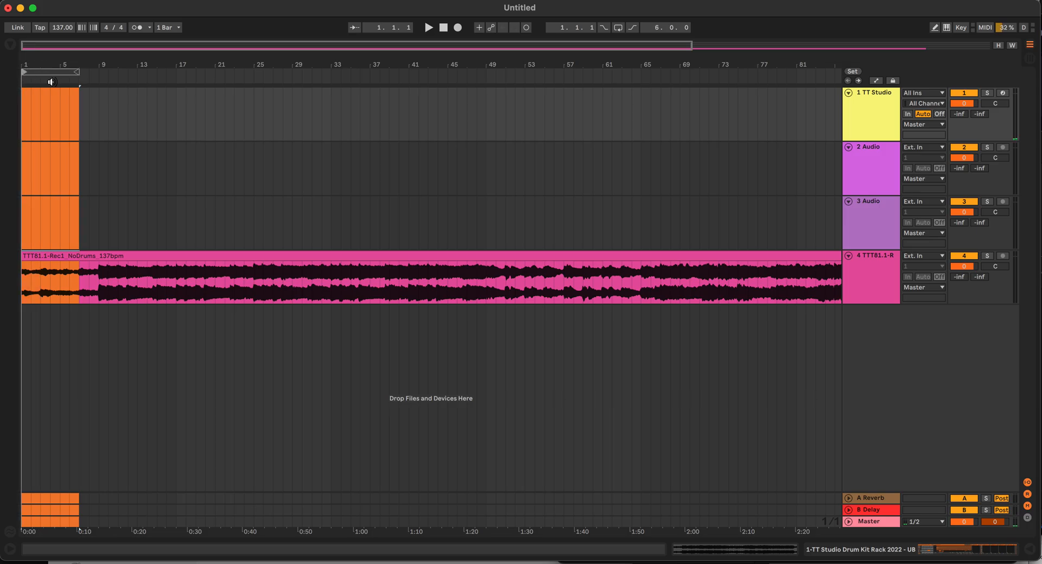
drag(78, 72, 787, 107)
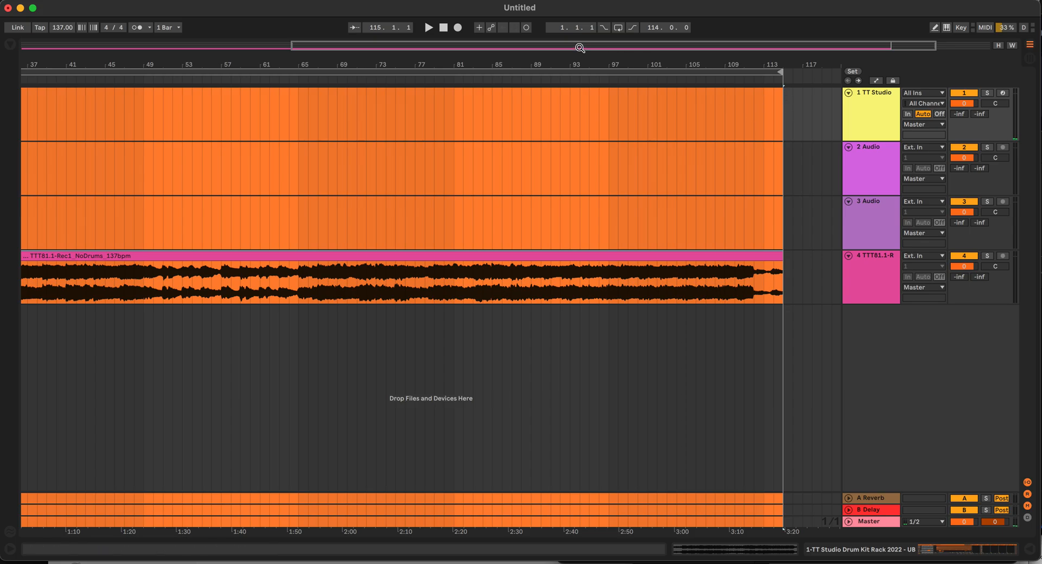
click(627, 72)
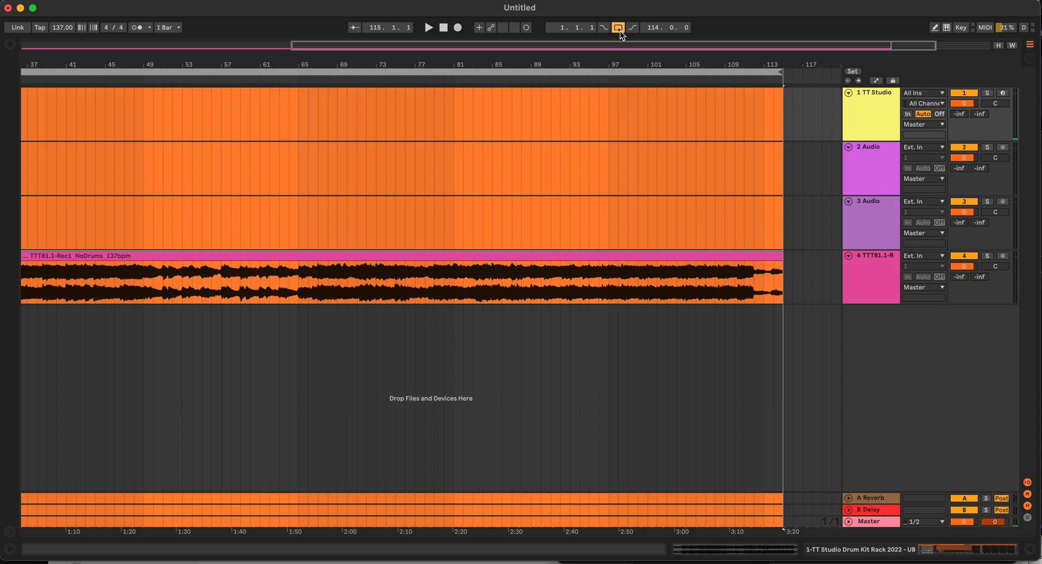
- Play from bar 114 to check how the loop wraps from the clip's end to bar 1, and stop playback
click(744, 127)
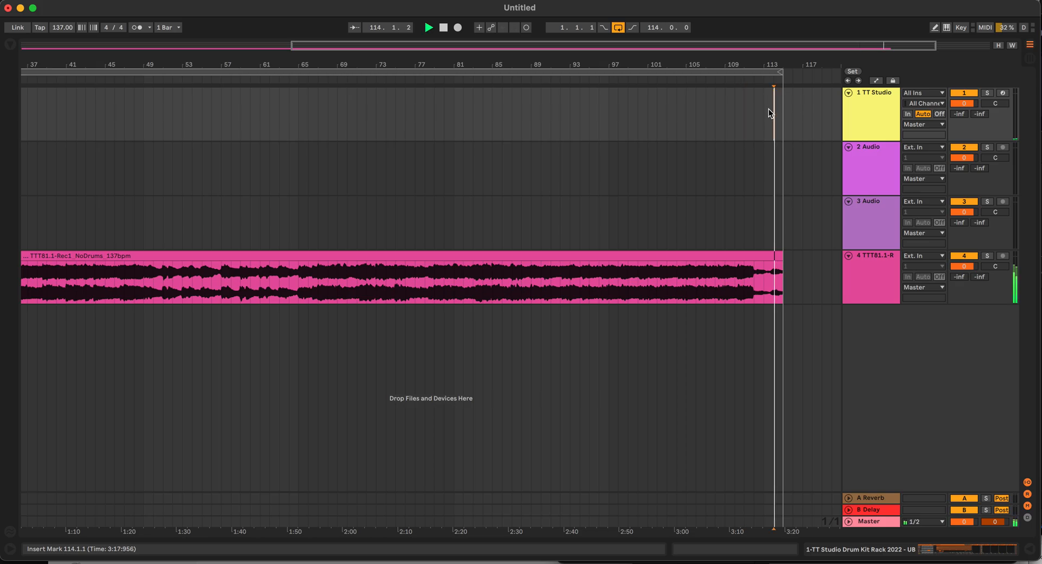
click(768, 113)
key(space)
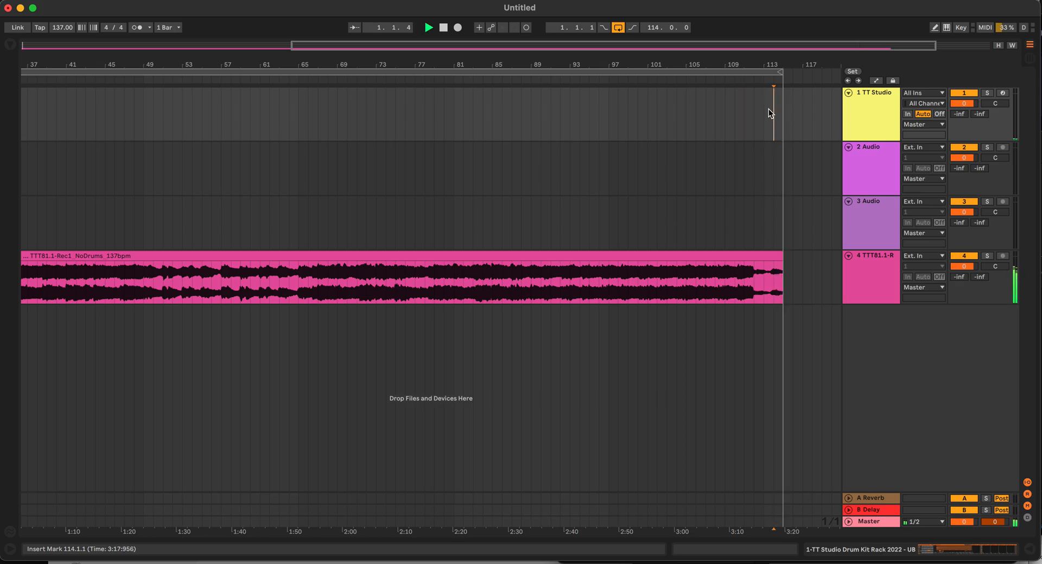
scroll(530, 113, right, 1)
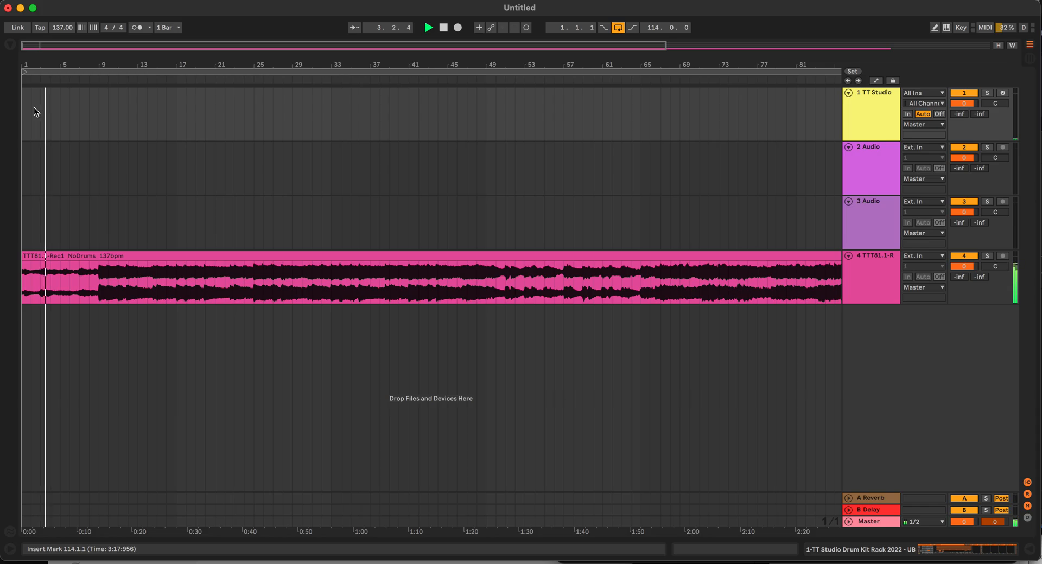
key(space)
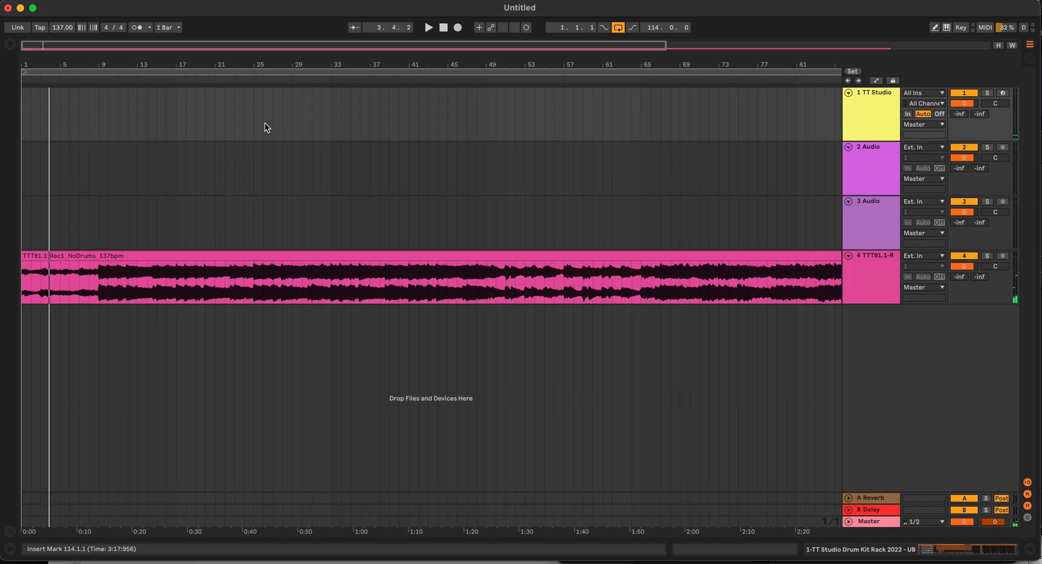
- Check the full loop range across the arrangement by selecting the loop brace and the material on all tracks
key(super+a)
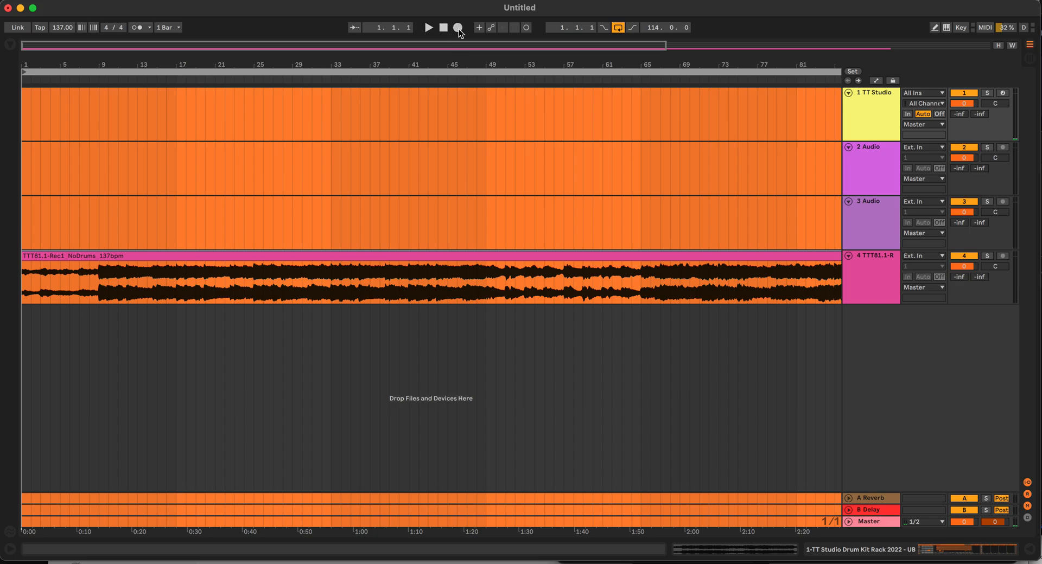
click(757, 169)
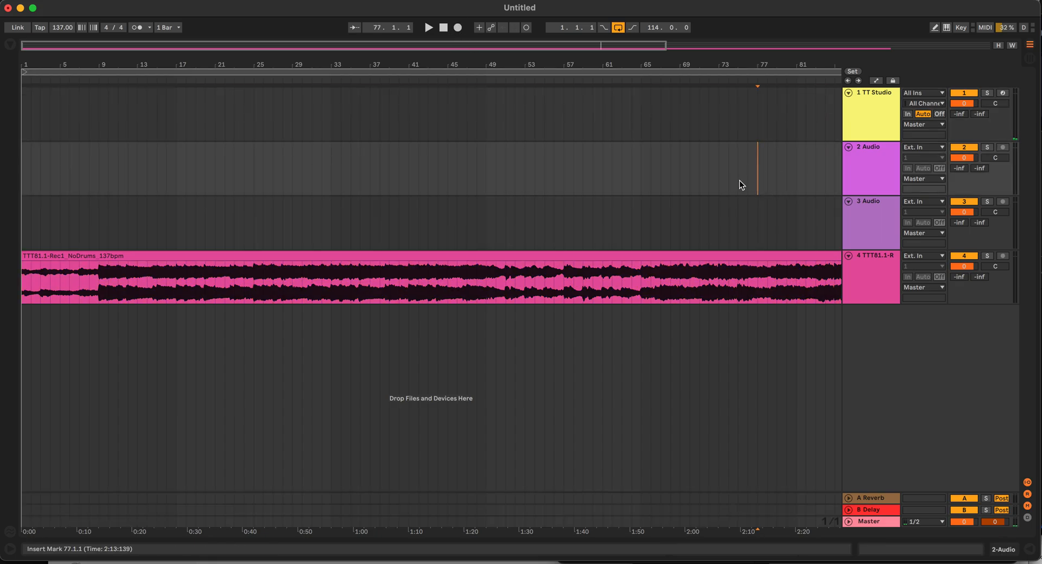
scroll(739, 180, right, 10)
scroll(634, 155, left, 4)
scroll(634, 156, left, 6)
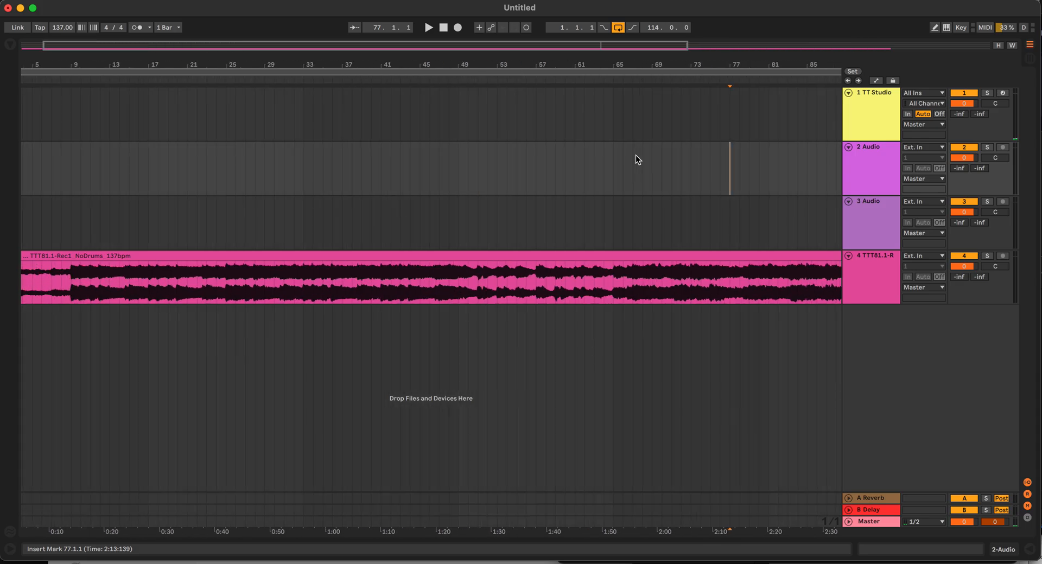
click(537, 72)
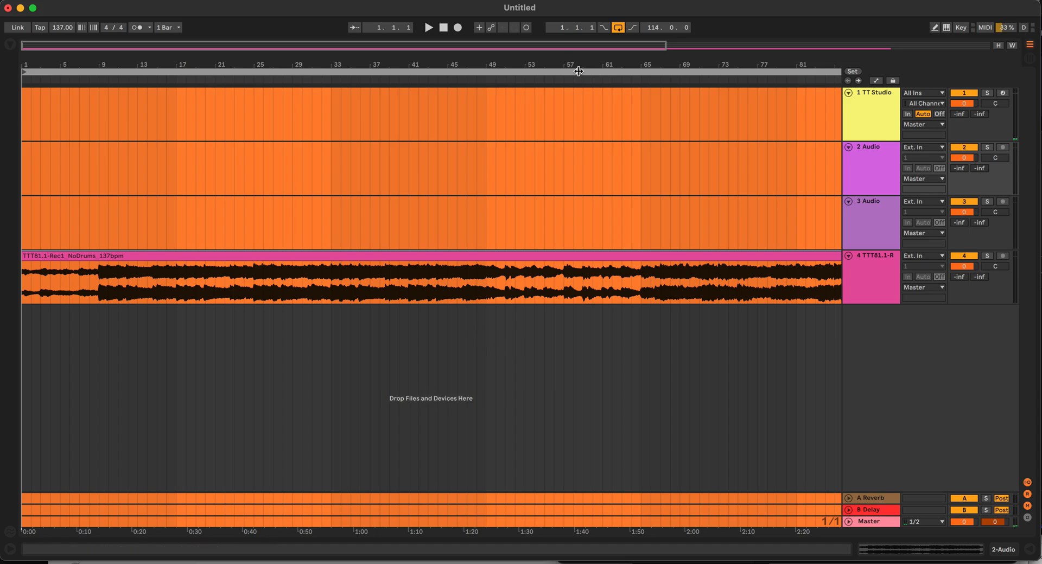
key(super+a)
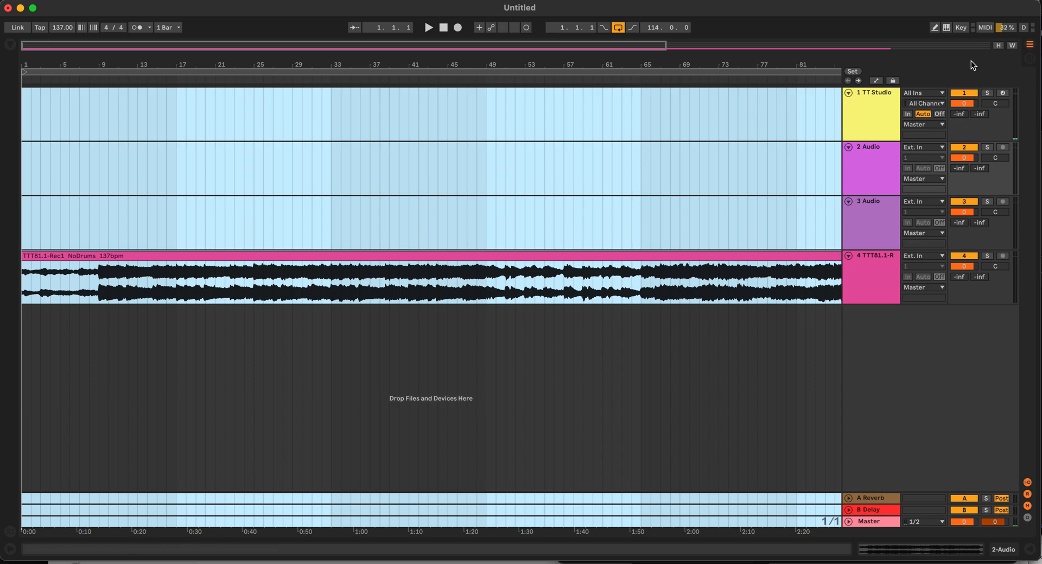
- Cut the TTT81.1-Rec1_NoDrums_137bpm clip from the Arrangement and paste it into the first Session View slot of track 4
key(Tab)
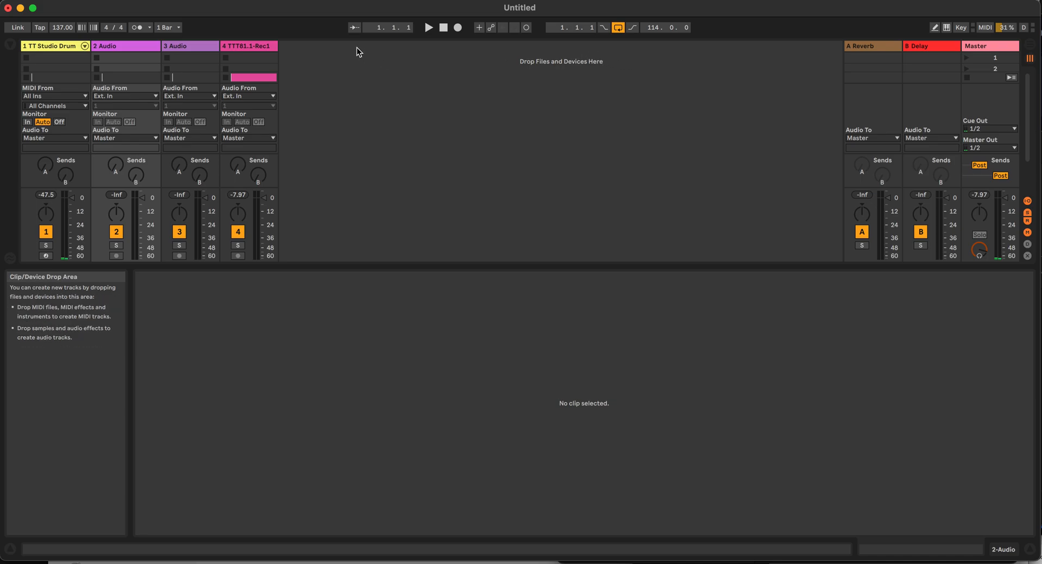
key(Tab)
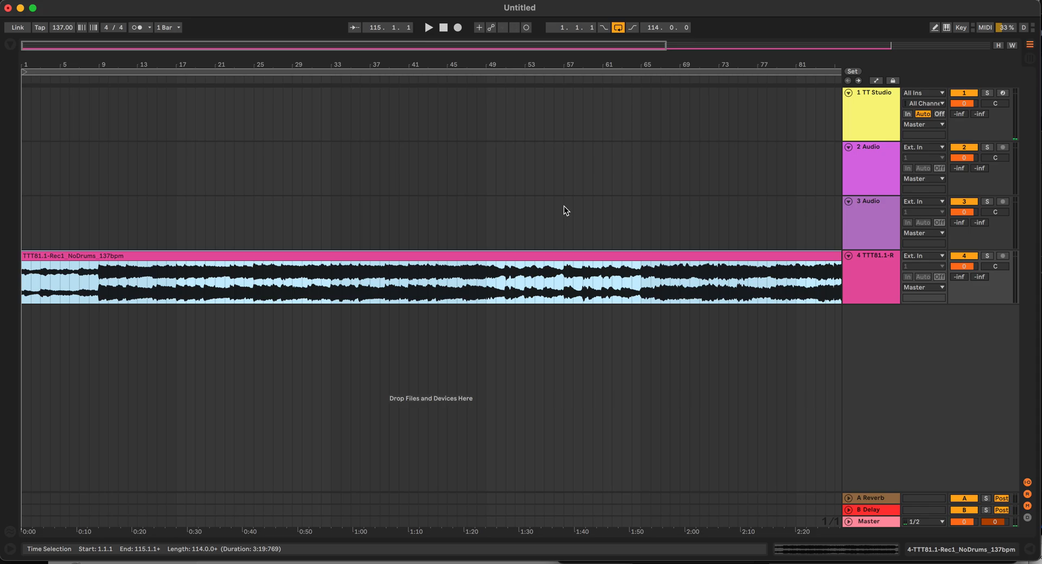
key(Delete)
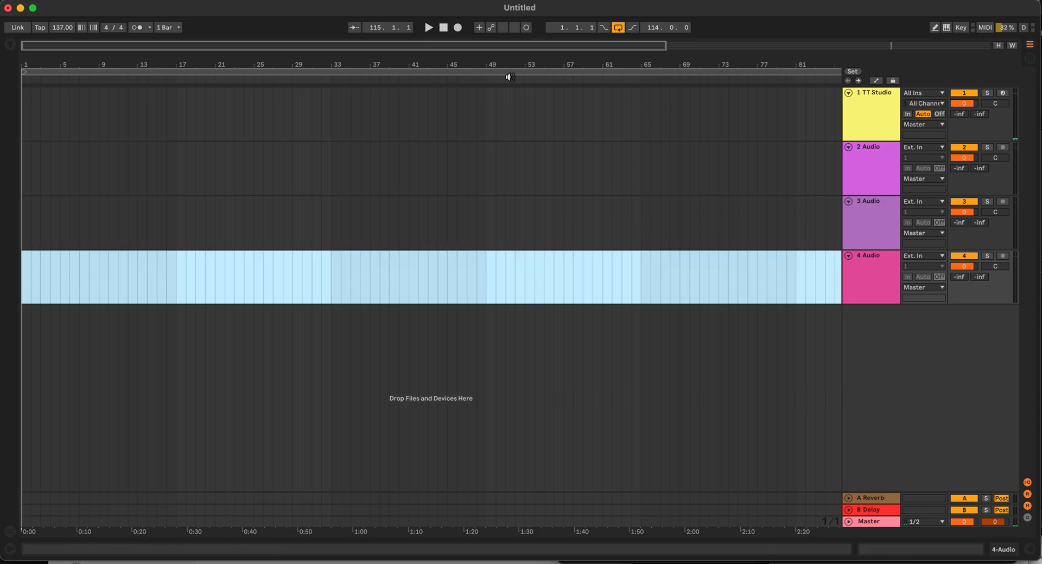
click(1028, 60)
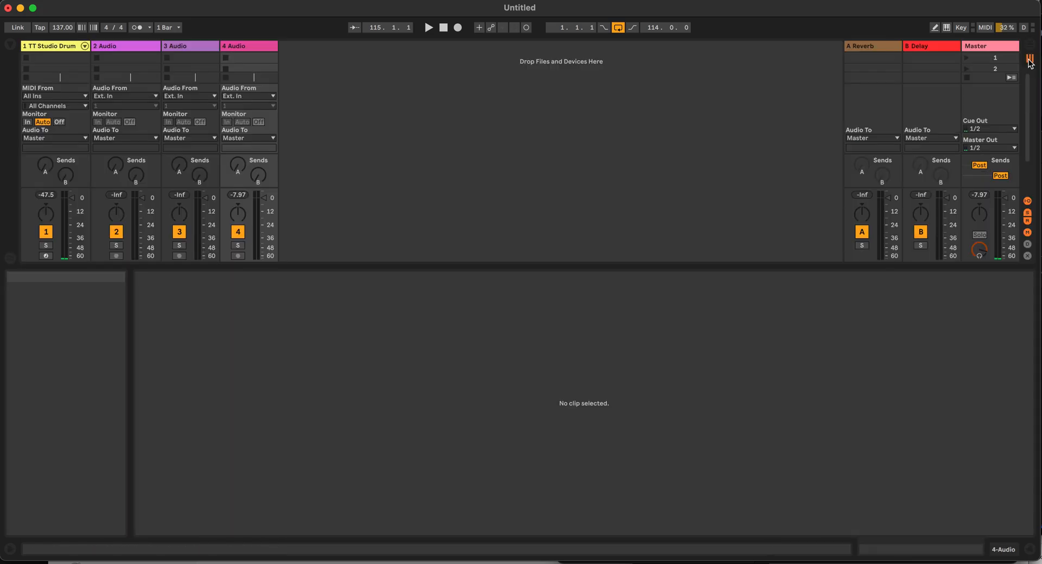
click(256, 60)
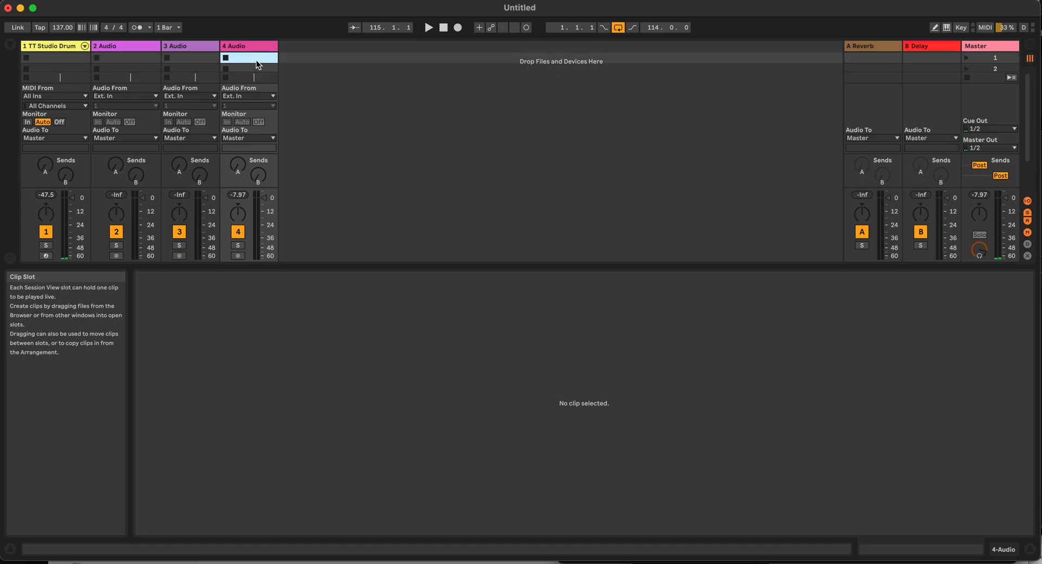
key(super+v)
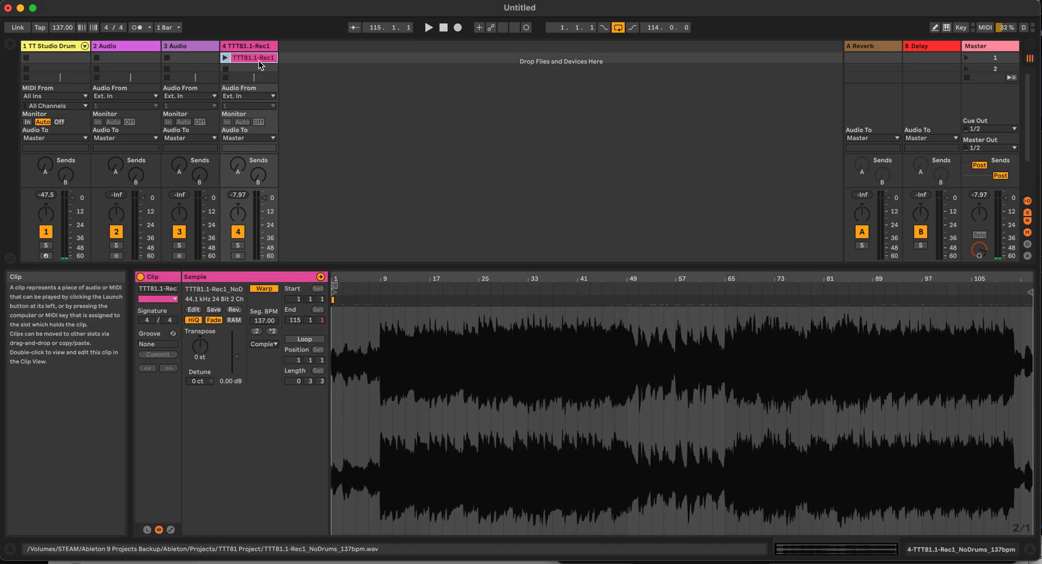
- Make room for more Session View slots, and launch the pasted clip to hear its ending from about bar 112
drag(299, 270, 300, 397)
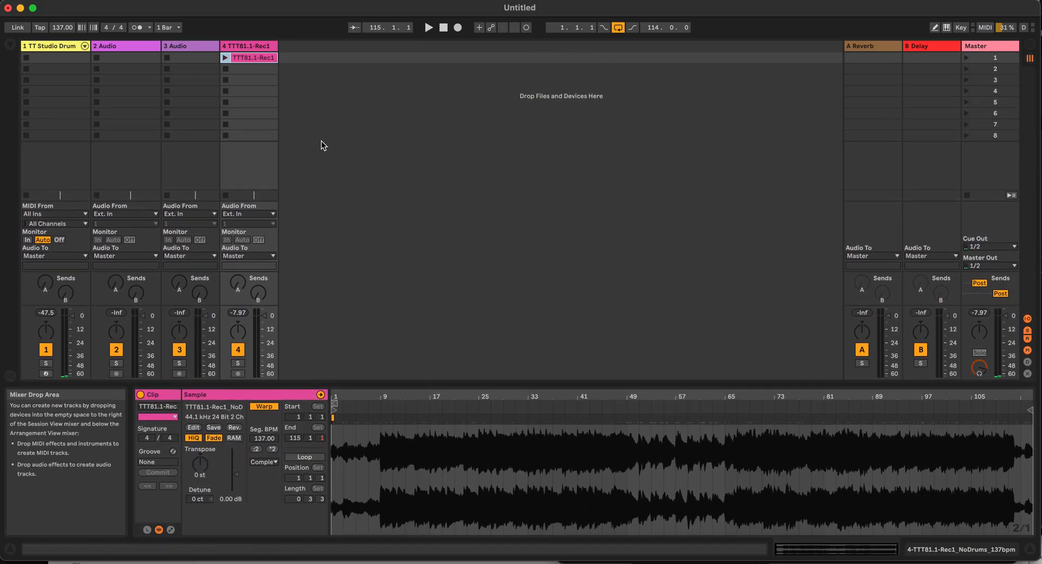
click(253, 65)
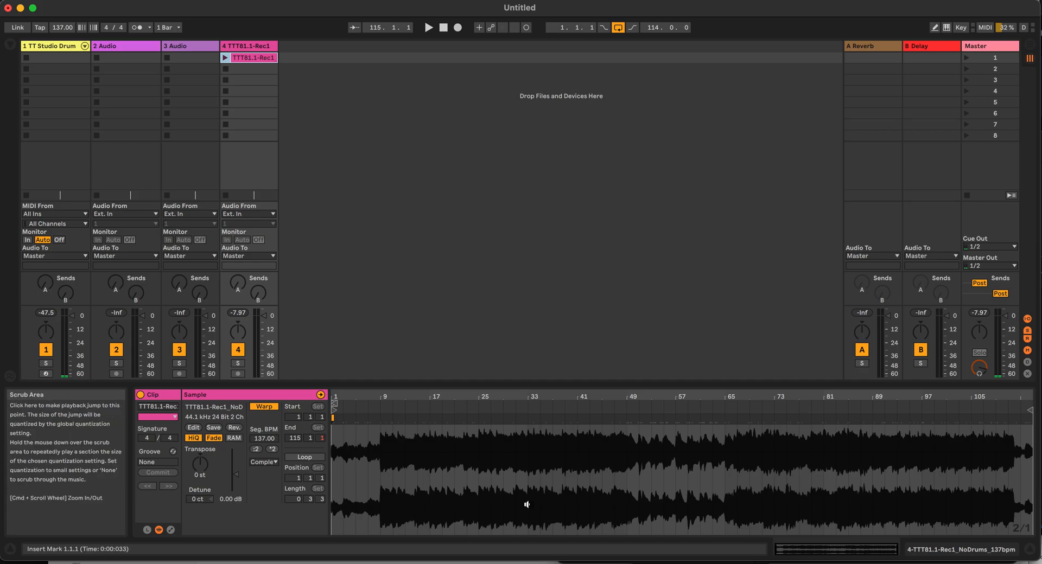
click(226, 58)
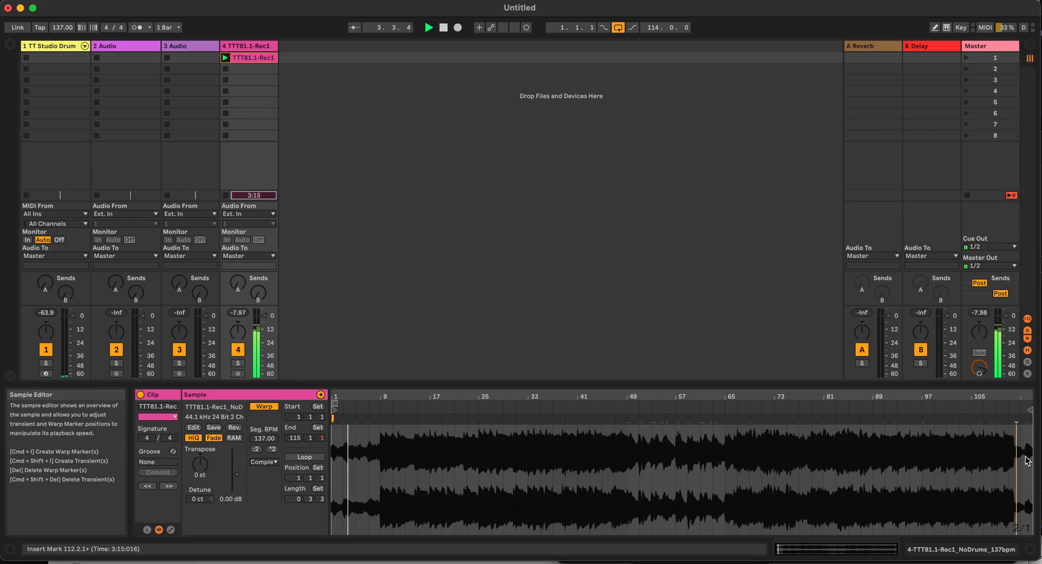
click(1020, 401)
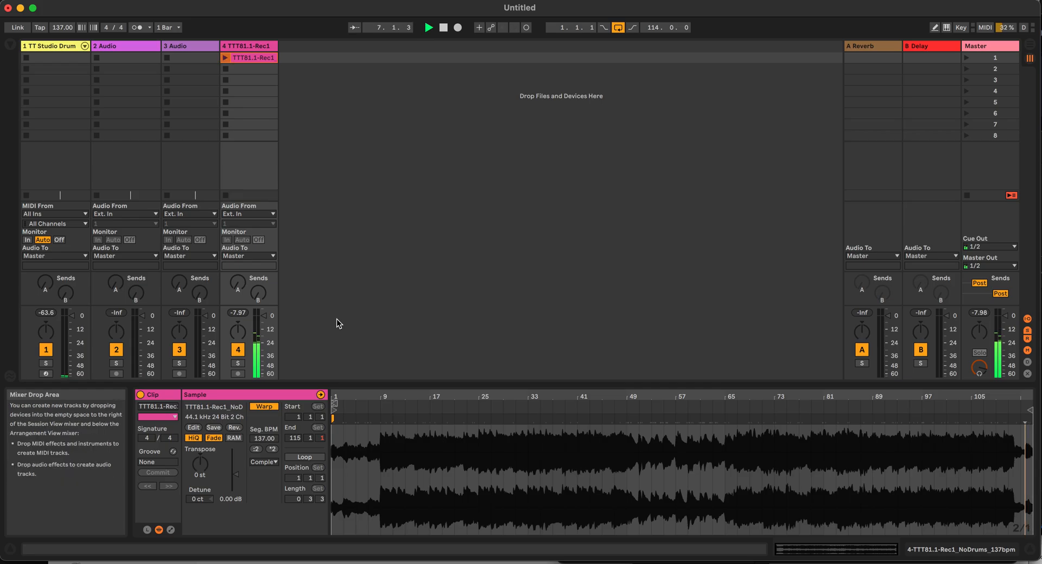
- Show the track 4 clip's launch settings, set its launch mode to Repeat, and launch the clip to test it
right_click(262, 60)
click(619, 157)
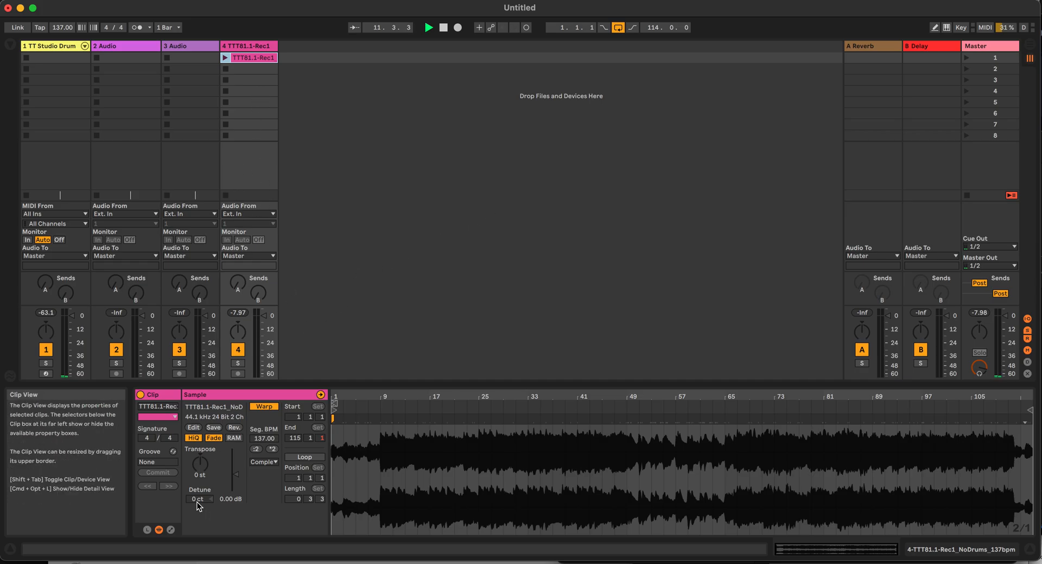
click(147, 529)
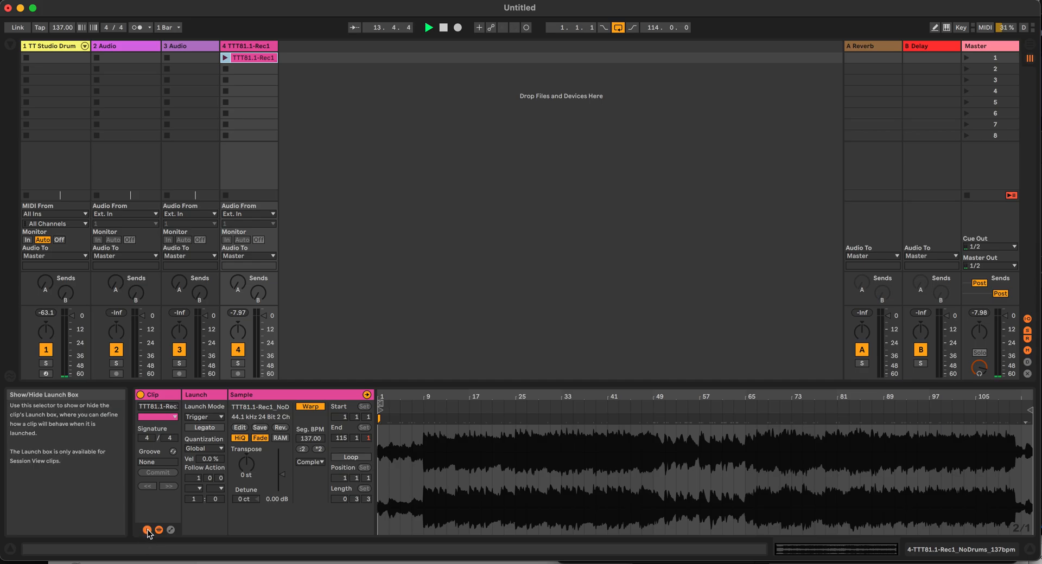
click(220, 418)
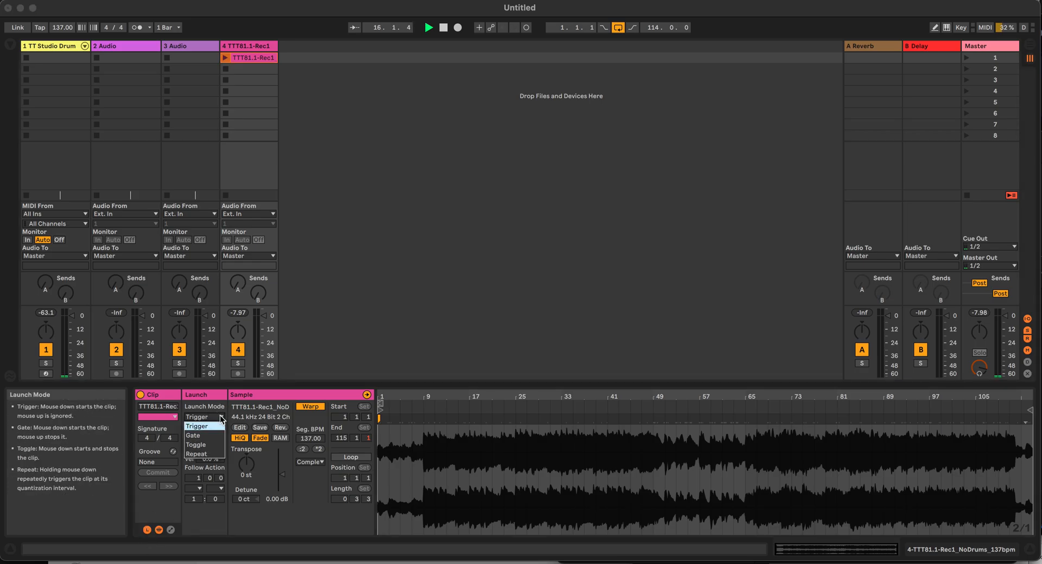
click(215, 454)
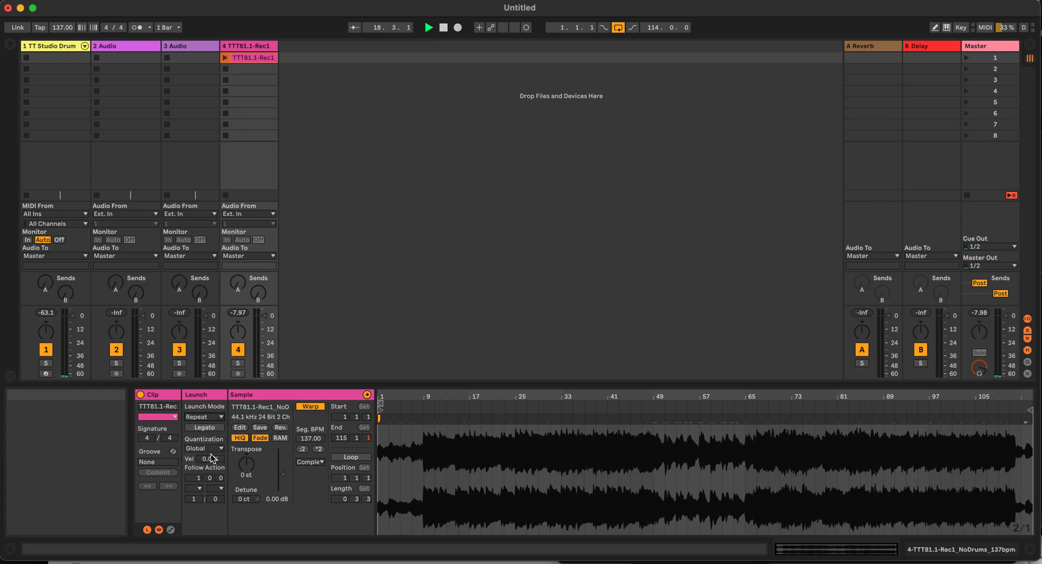
click(225, 58)
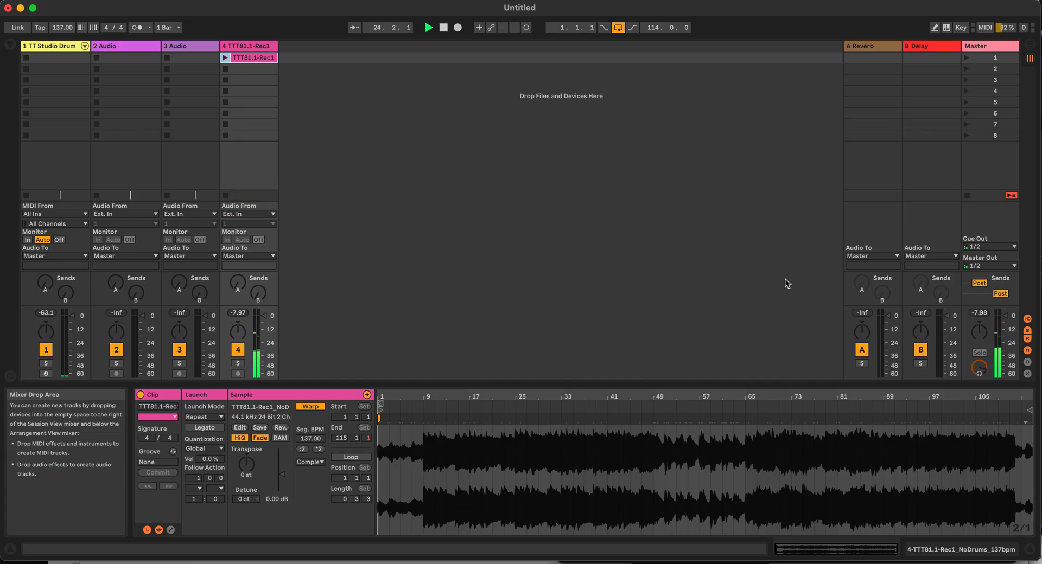
- Change the clip's launch mode to Toggle, hide the launch settings, and launch the clip again
click(211, 417)
click(201, 446)
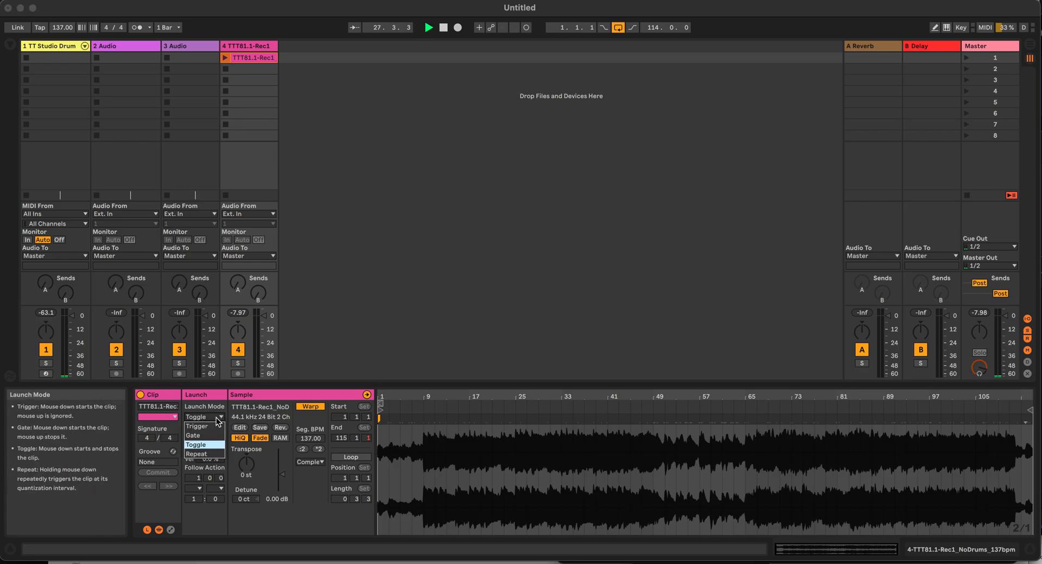
click(216, 419)
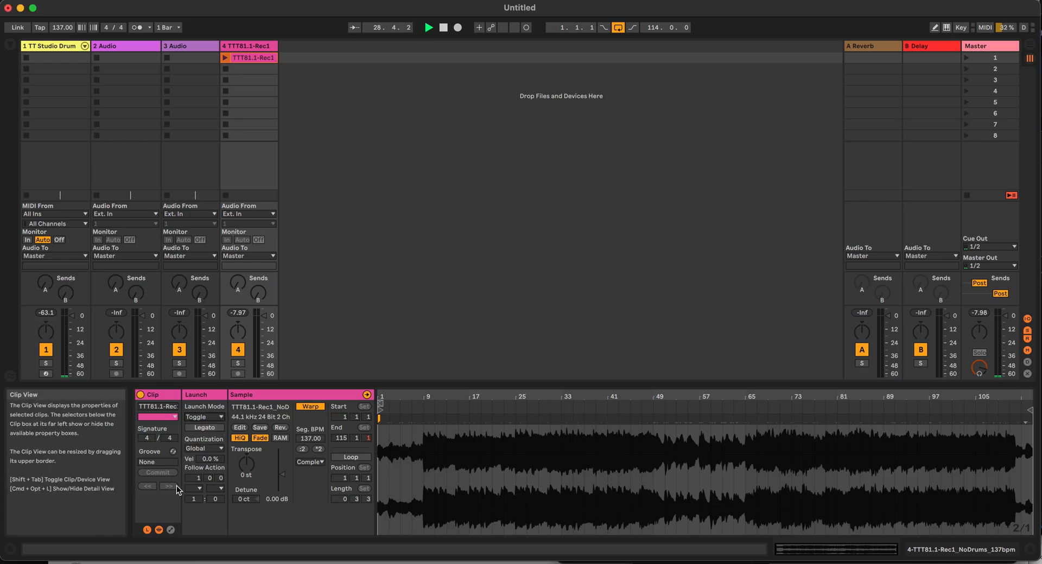
click(147, 530)
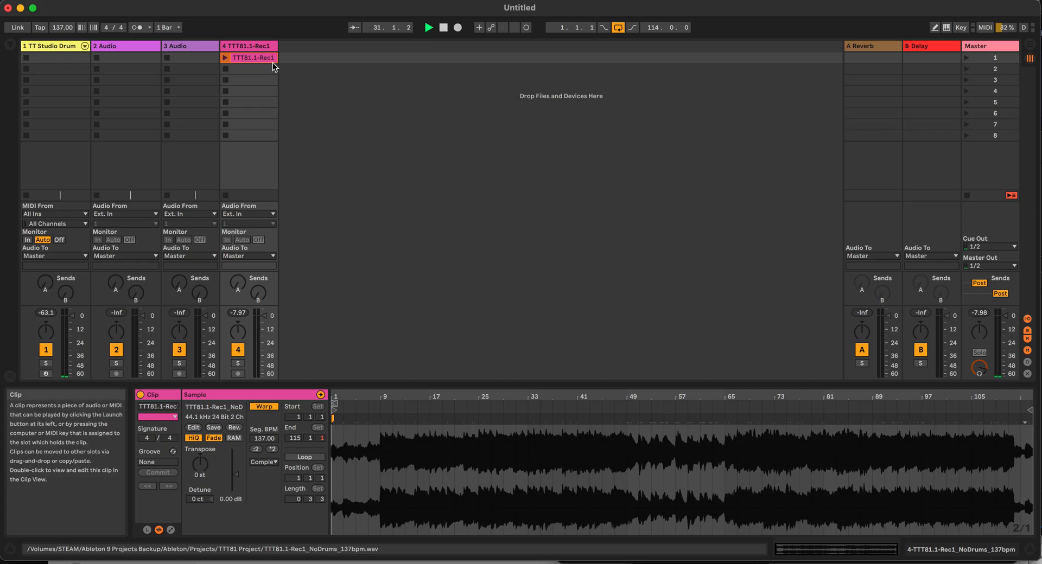
click(224, 59)
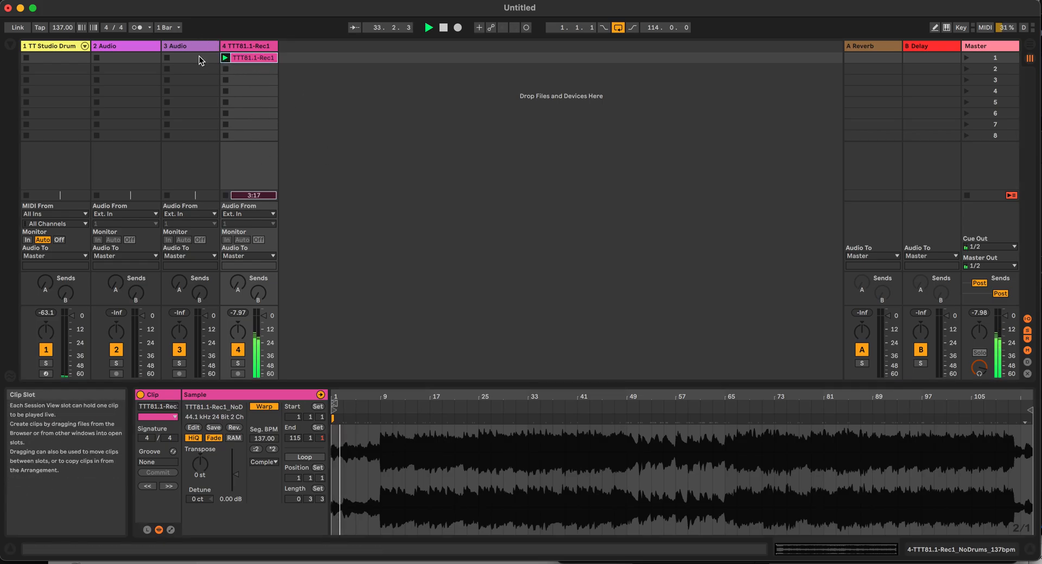
- Stop the playing clip on track 4 and go through the empty audio tracks 2 and 3 by selecting them
click(181, 57)
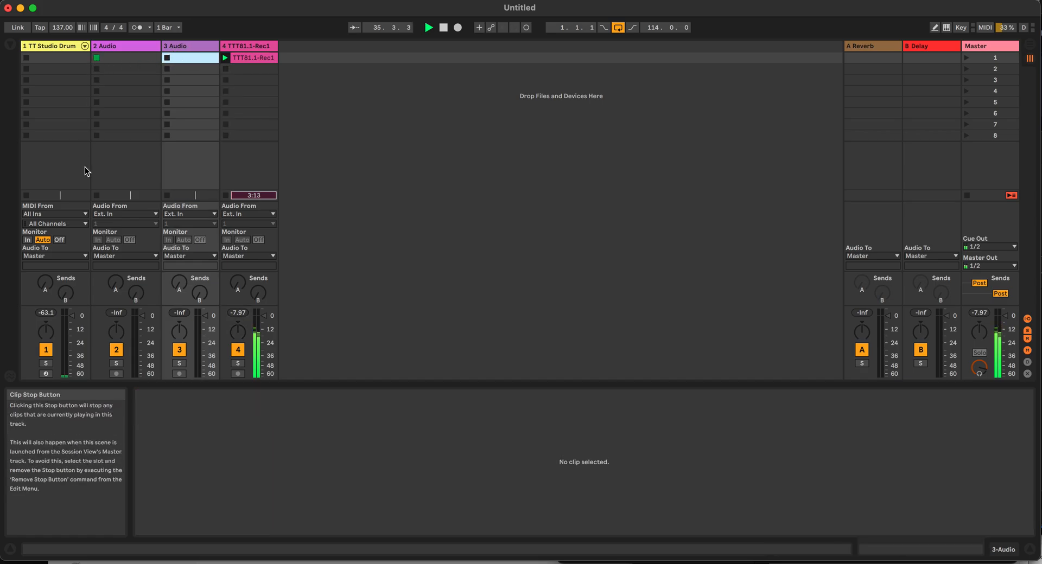
click(128, 47)
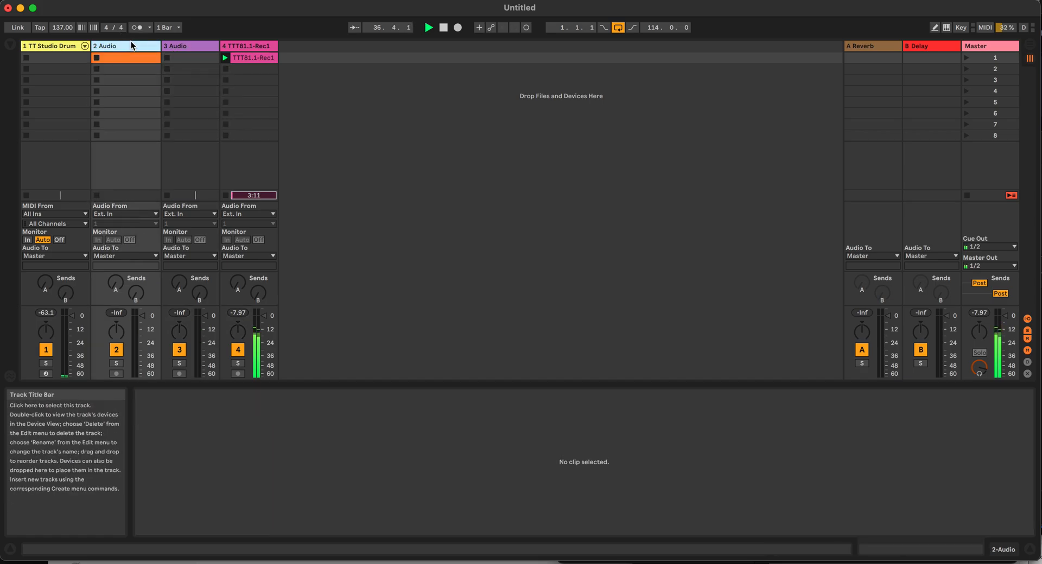
click(228, 67)
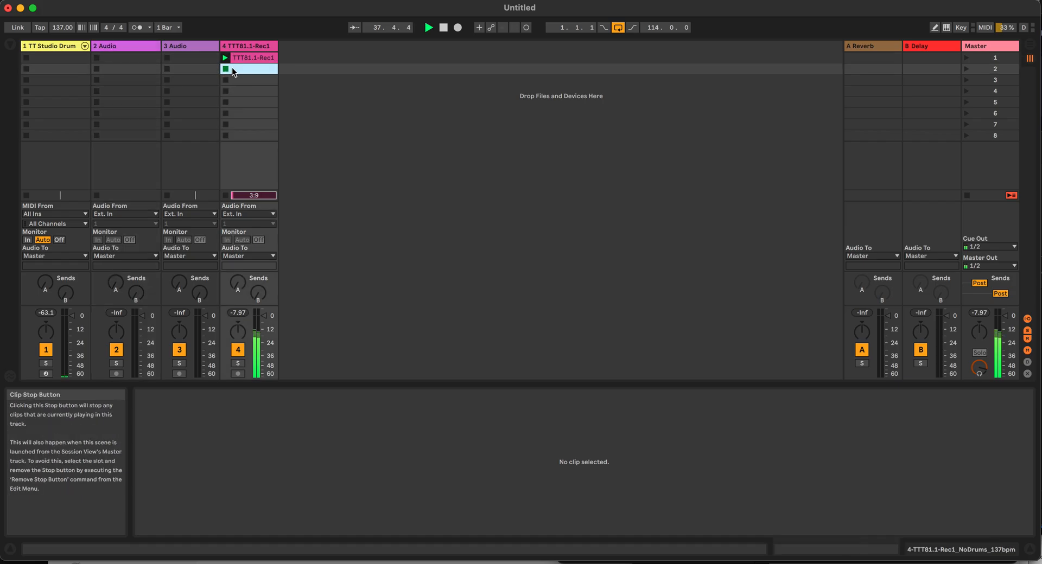
click(138, 45)
shift+click(197, 44)
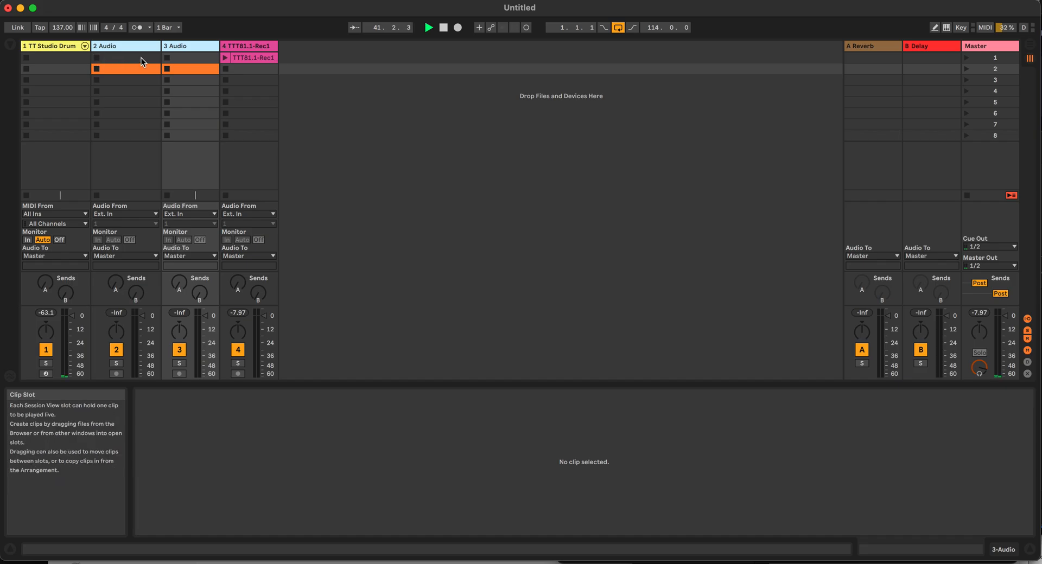
click(173, 57)
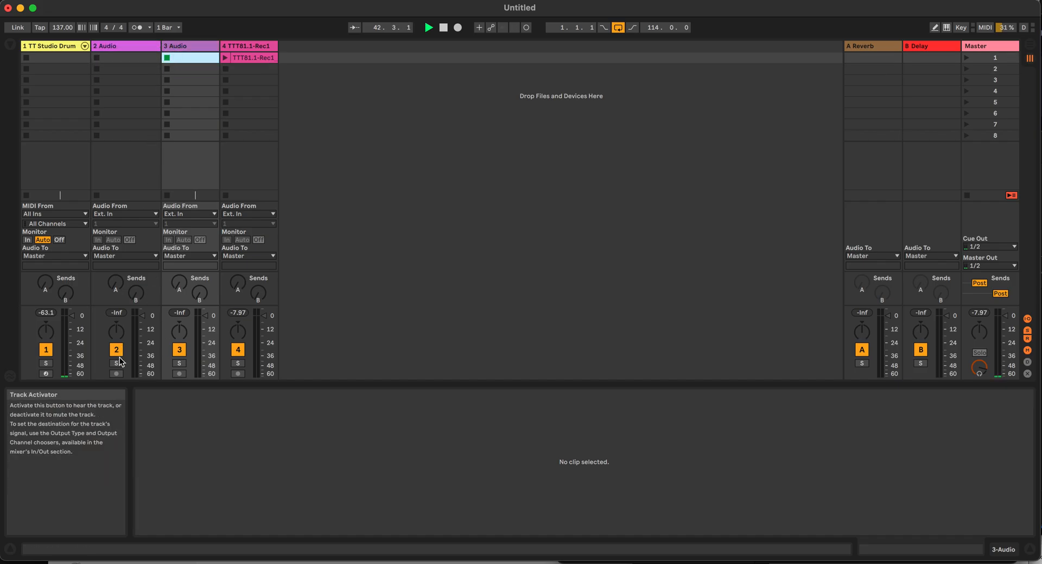
- Set the audio input of track 2 to 3-Audio and arm the track for recording
click(120, 372)
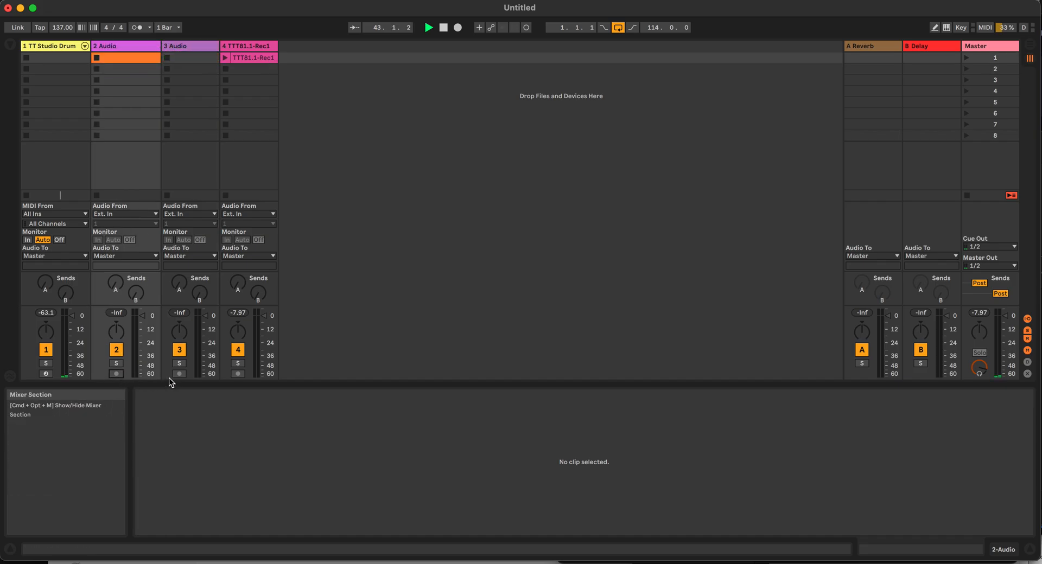
click(117, 224)
click(127, 213)
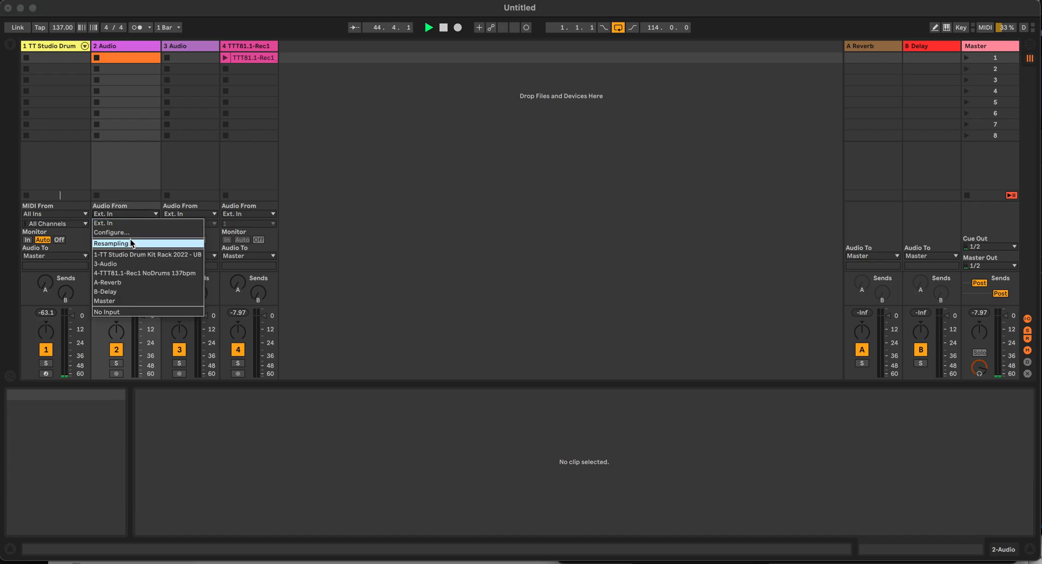
click(128, 262)
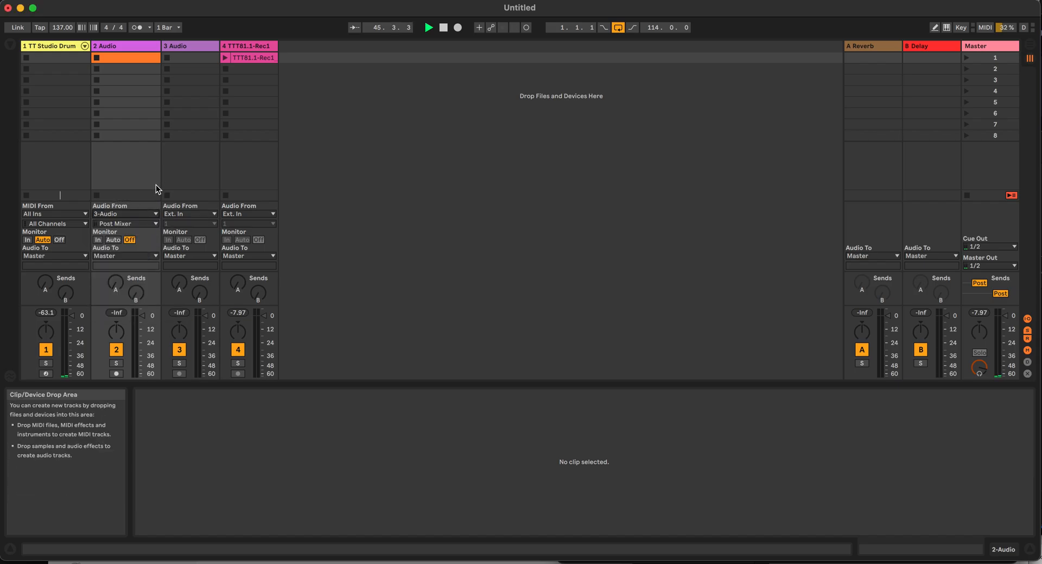
click(116, 374)
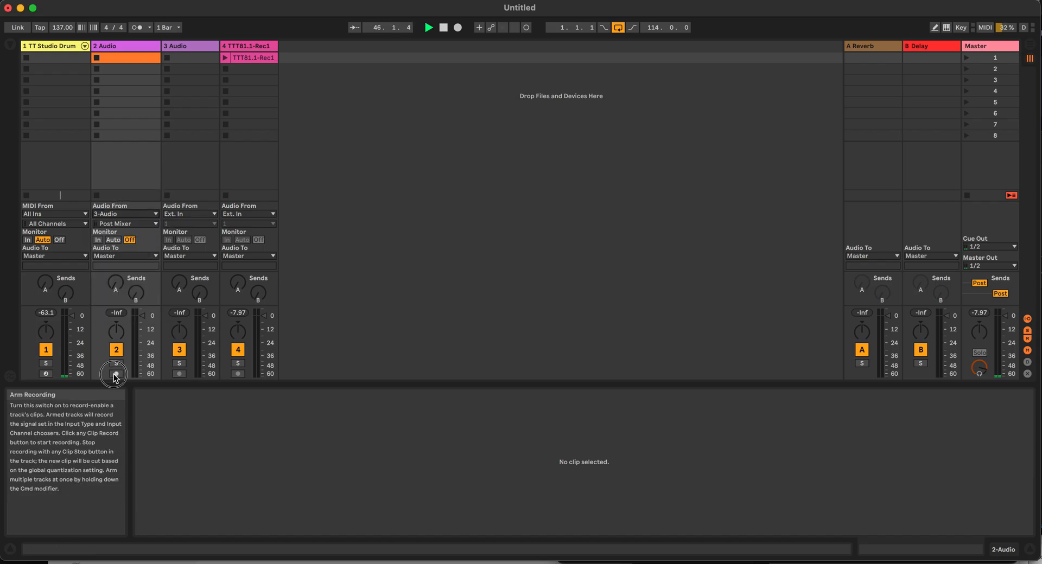
- Record a clip into the first slot of track 2, look over the neighbouring slots while it records, and stop the recording
click(99, 57)
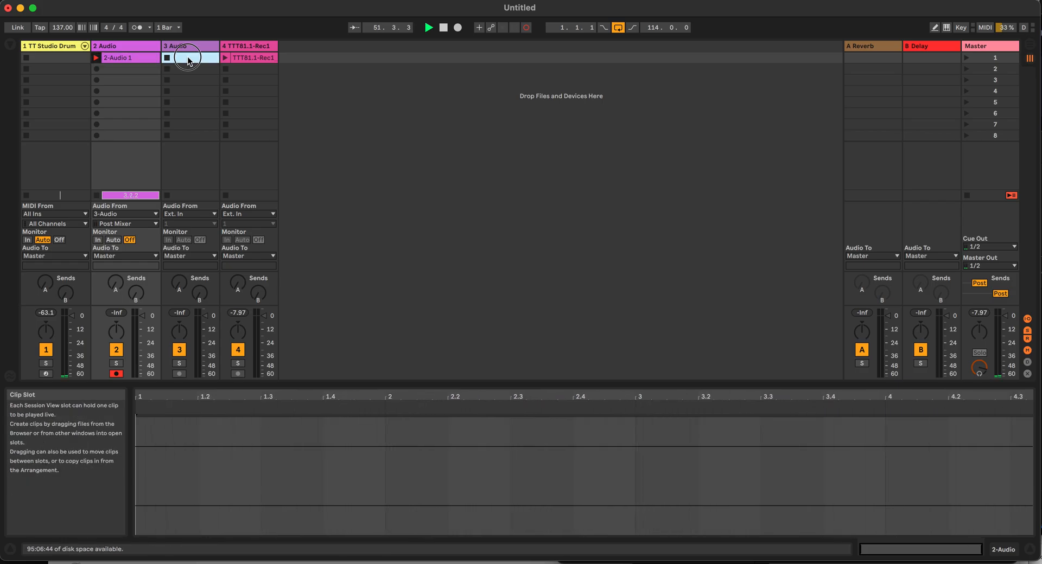
click(169, 58)
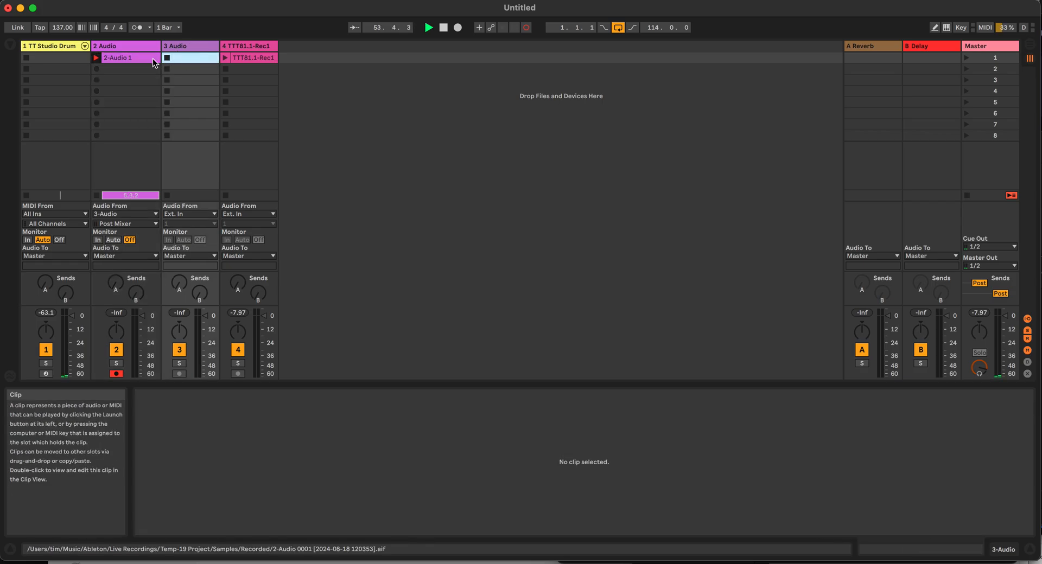
click(257, 56)
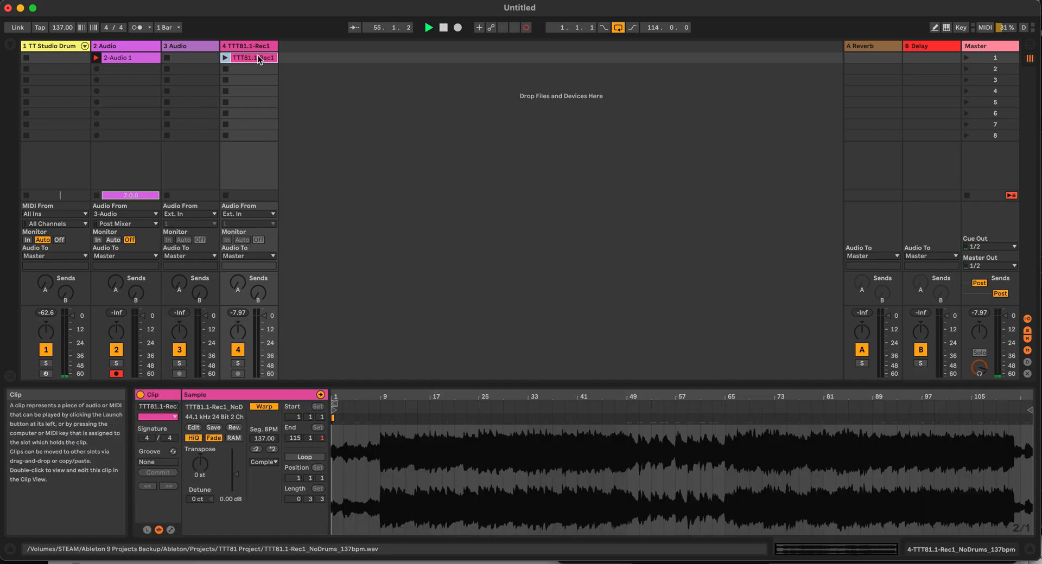
click(132, 69)
click(130, 80)
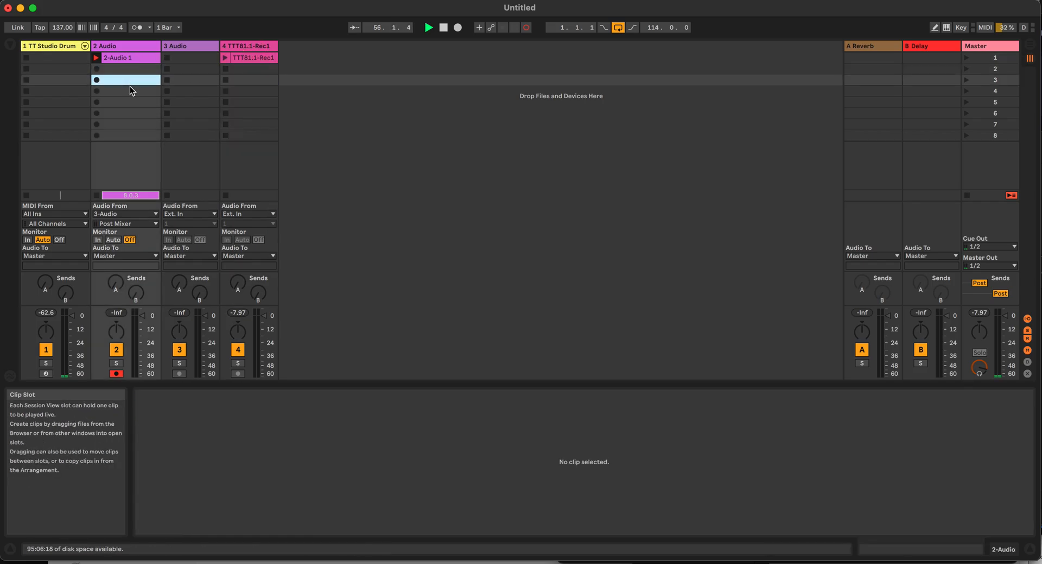
click(129, 88)
click(129, 103)
click(128, 113)
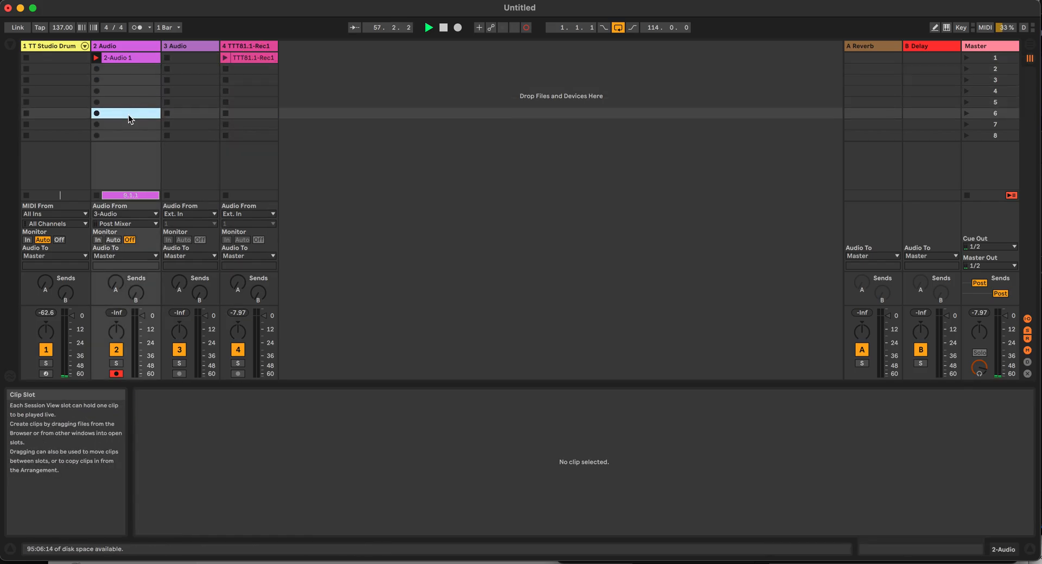
click(129, 124)
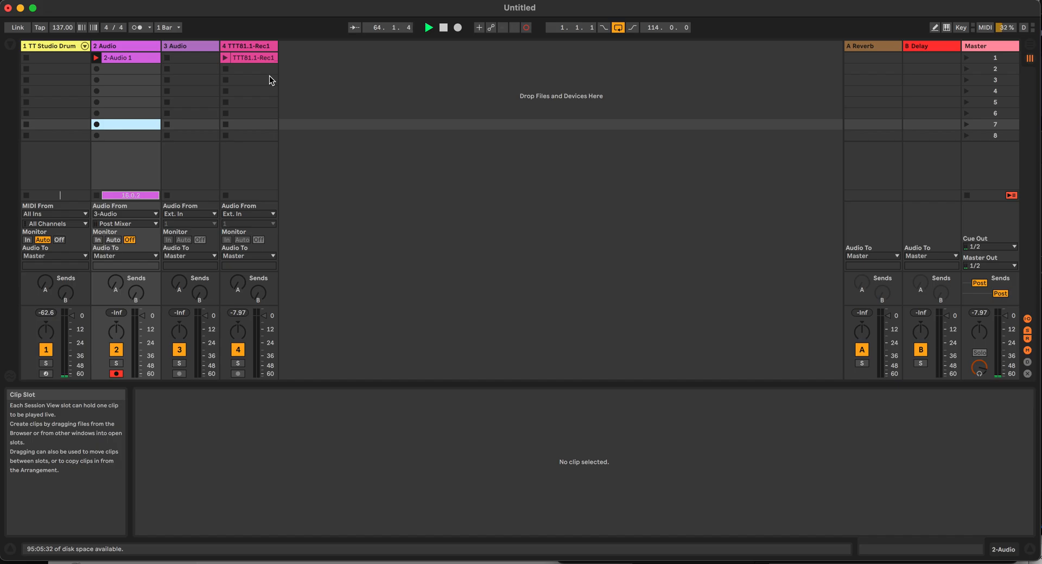
click(97, 196)
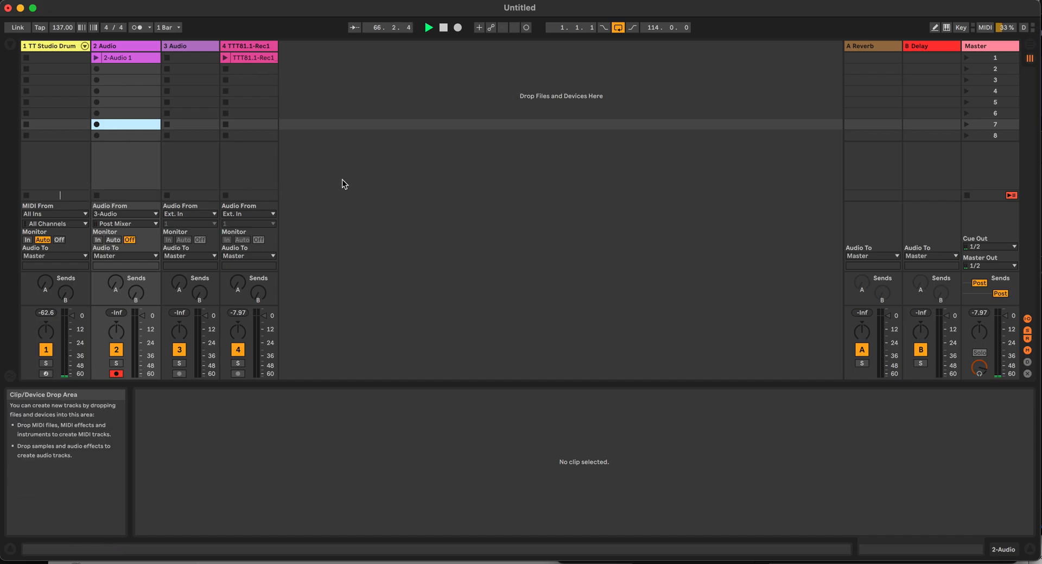